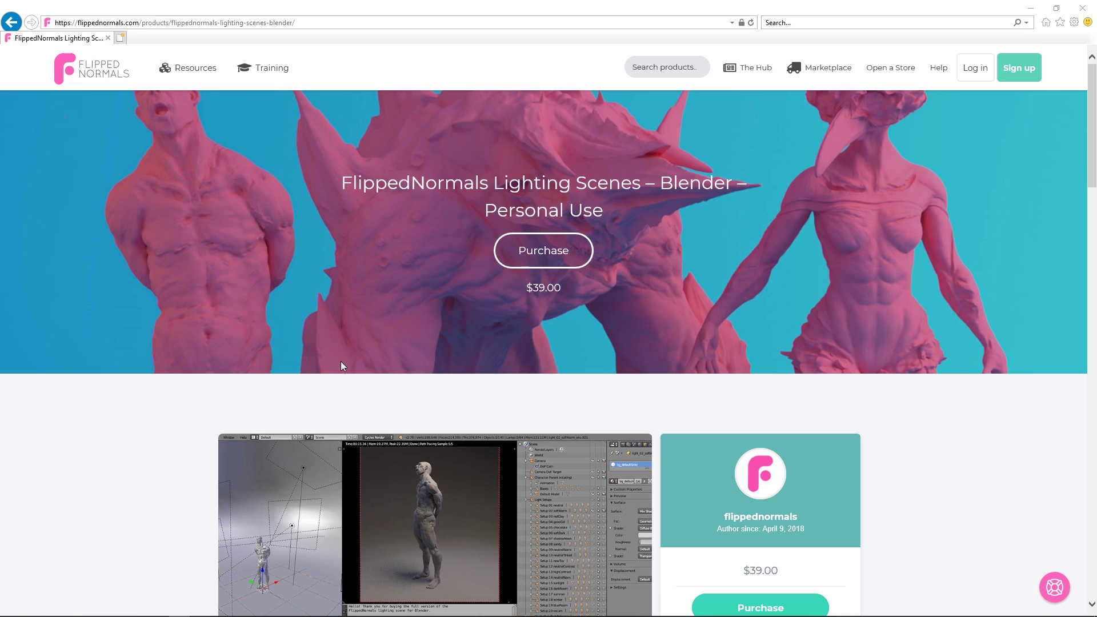
- Scroll to the Lighting Scenes gallery and enlarge the third thumbnail, the bust render
scroll(354, 359, down, 7)
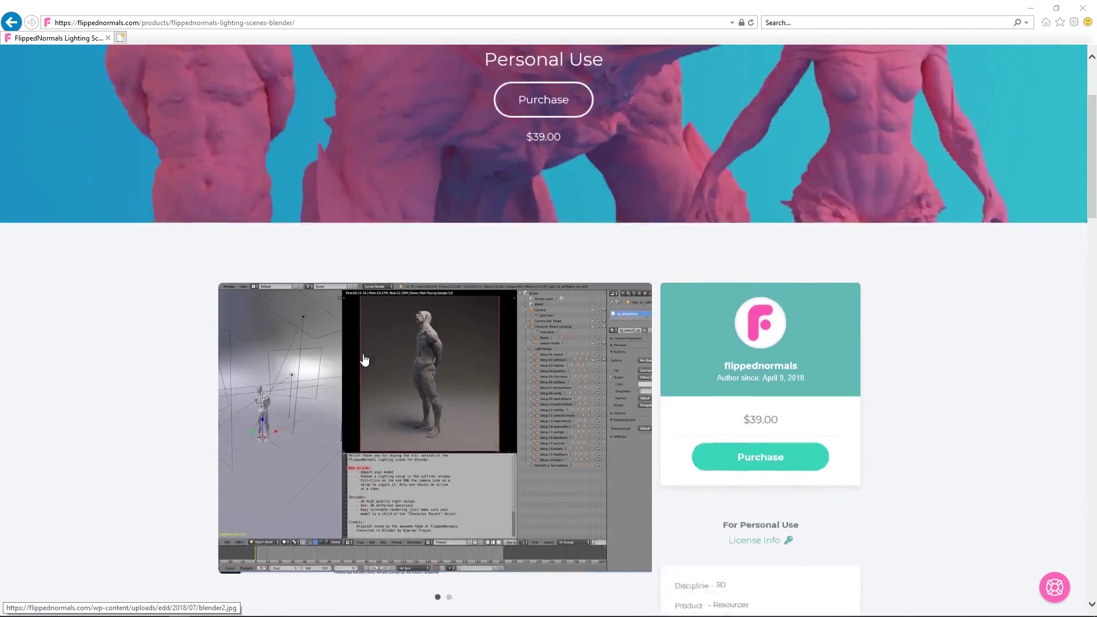
scroll(338, 355, down, 1)
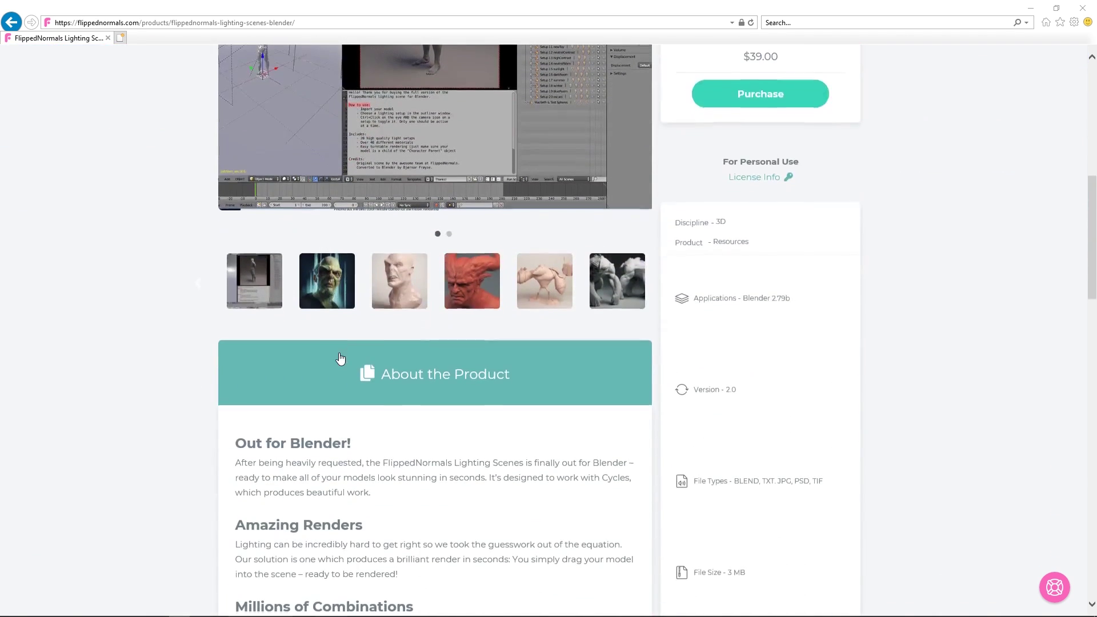
click(410, 302)
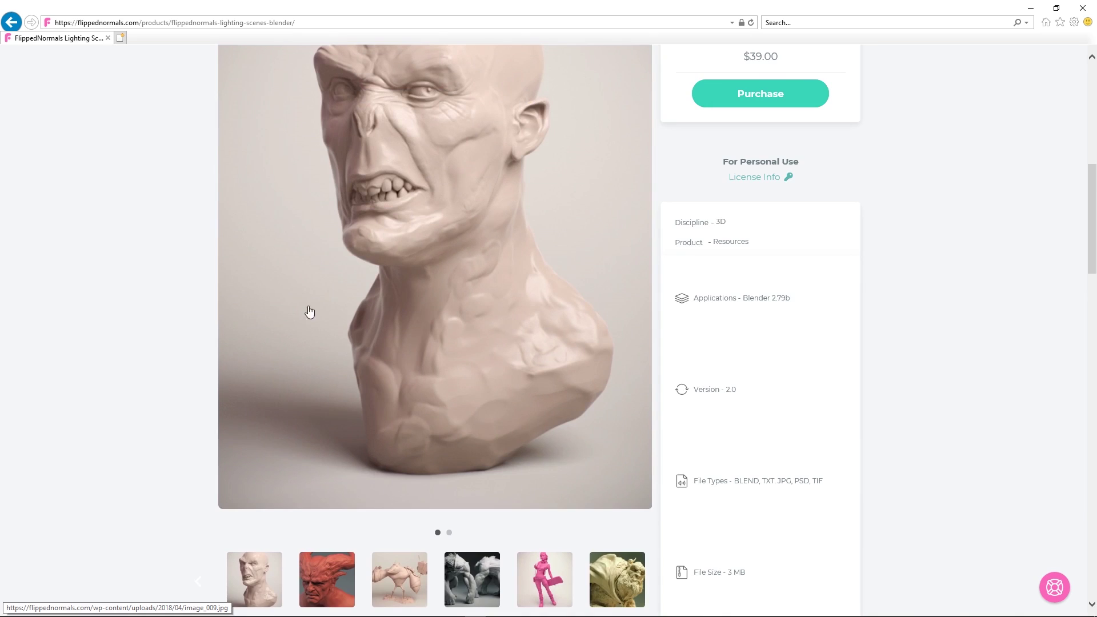
scroll(253, 321, up, 1)
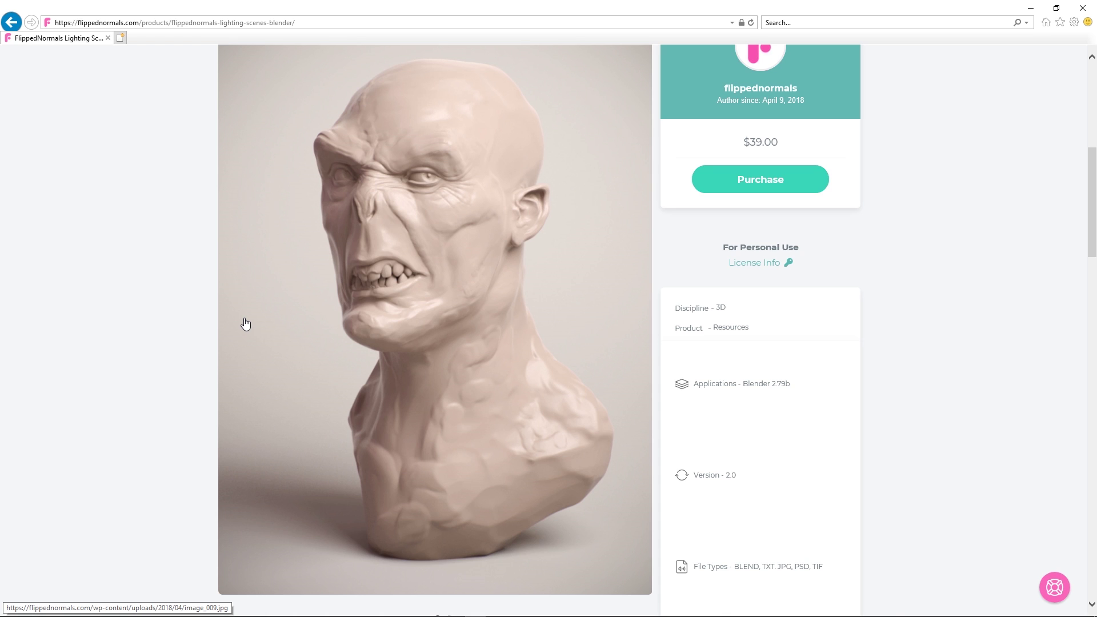
- Switch to Blender's FN_LightingScene_Blender scene, select its How to use notes, and place the 3D cursor at the bust's lower edge
key(alt+Tab)
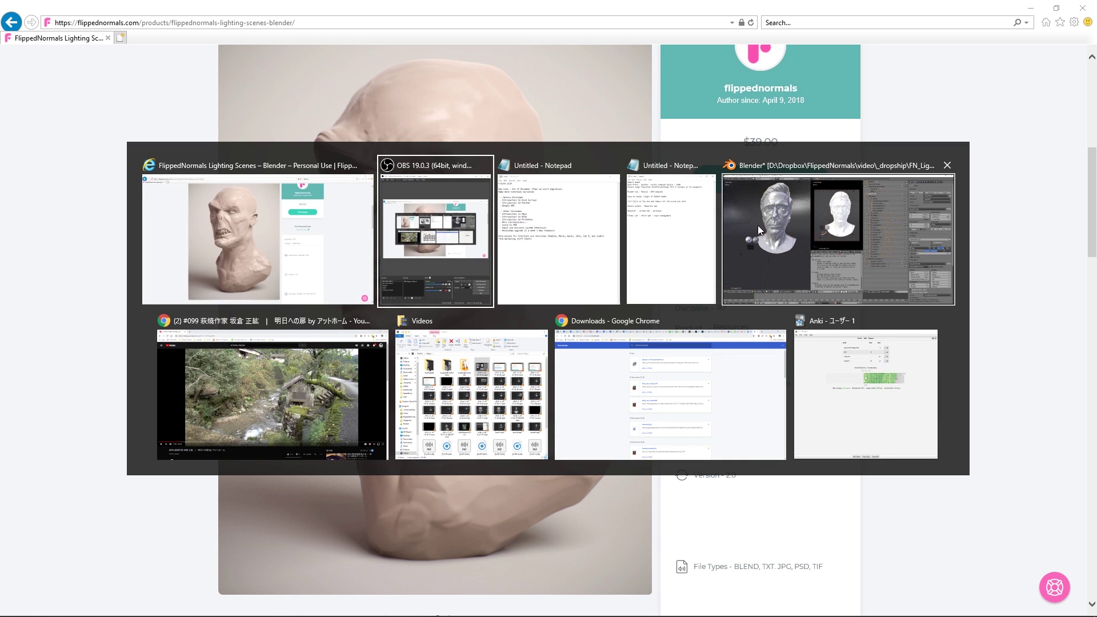
click(782, 229)
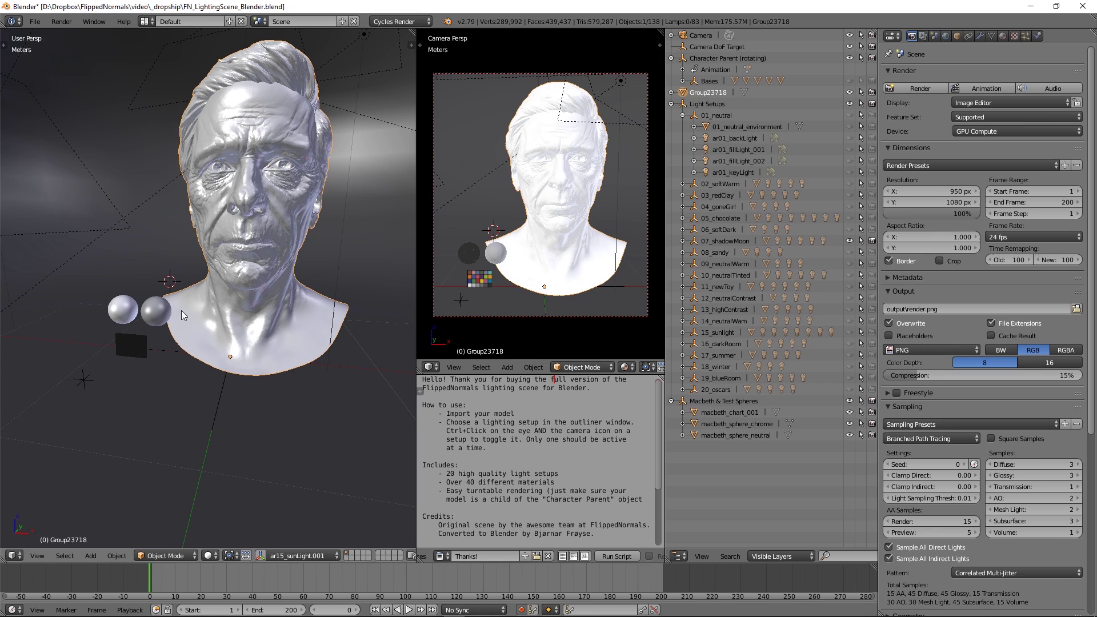
drag(496, 457, 434, 397)
click(494, 414)
click(305, 361)
key(ctrl+alt+u)
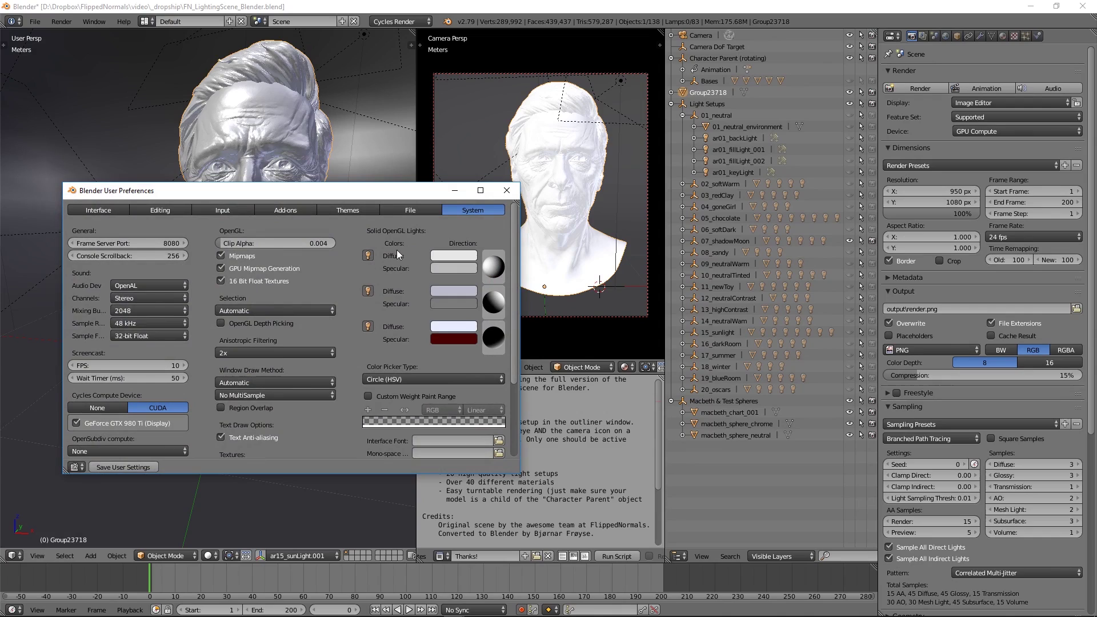
mouse_move(513, 297)
mouse_down()
mouse_move(512, 321)
mouse_move(512, 311)
mouse_up()
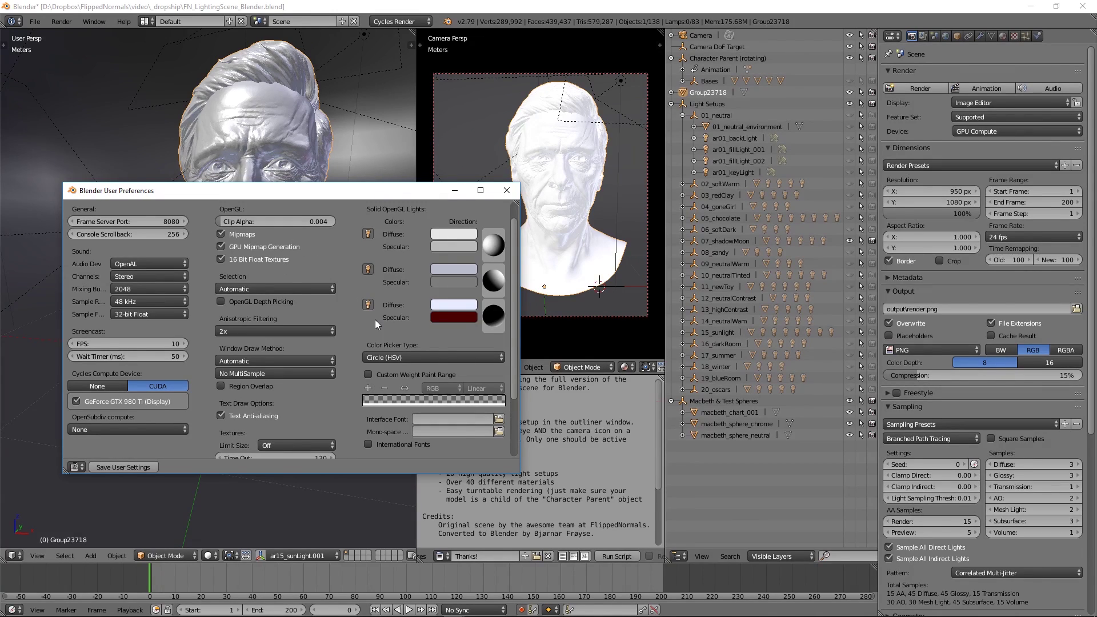
scroll(508, 360, down, 2)
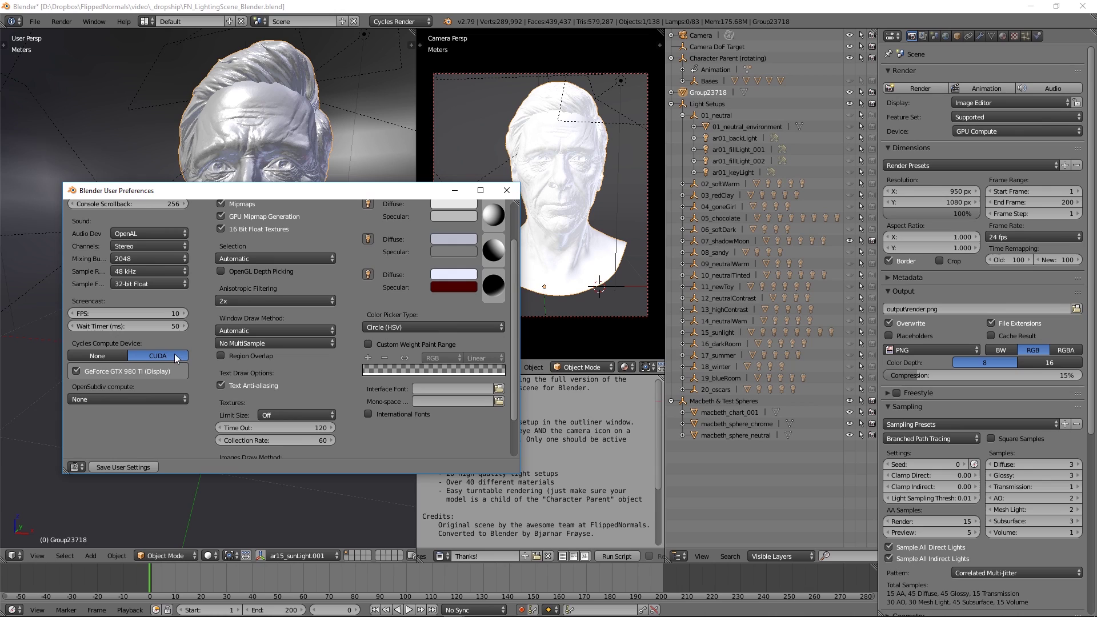
click(507, 190)
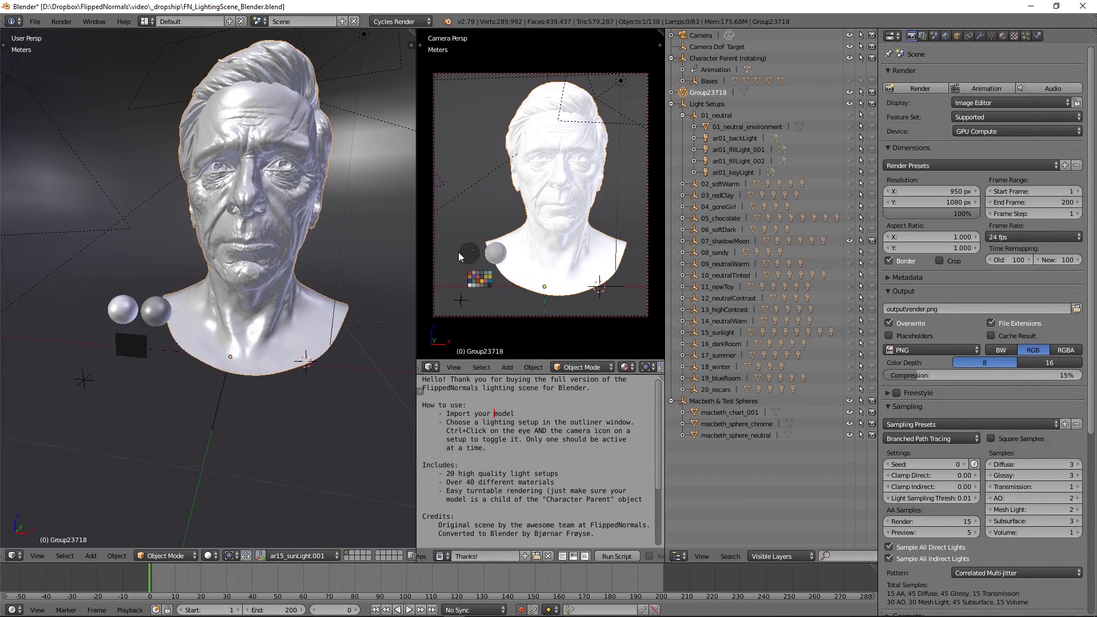
- Parent the bust Group23718 to Character Parent (rotating) with Ctrl+P > Object
right_click(161, 309)
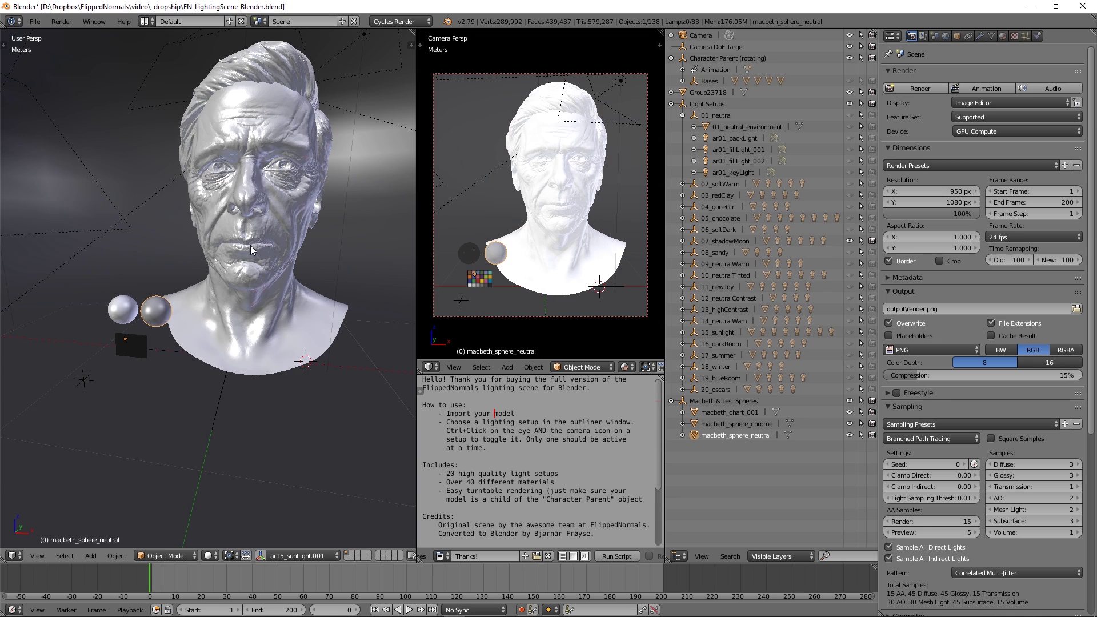
right_click(253, 243)
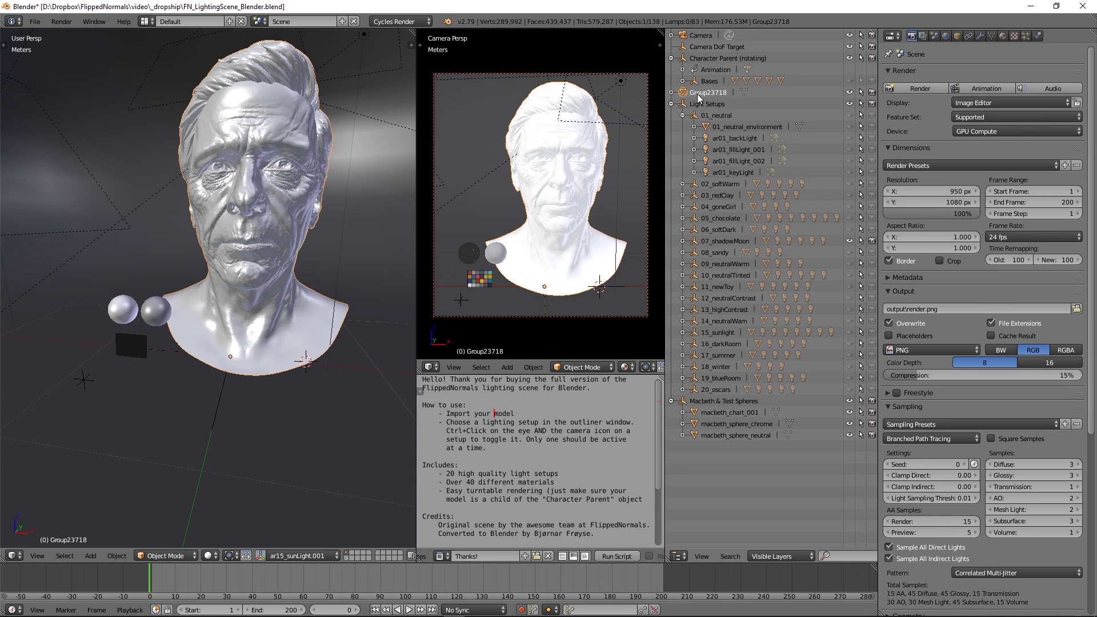
ctrl+click(708, 57)
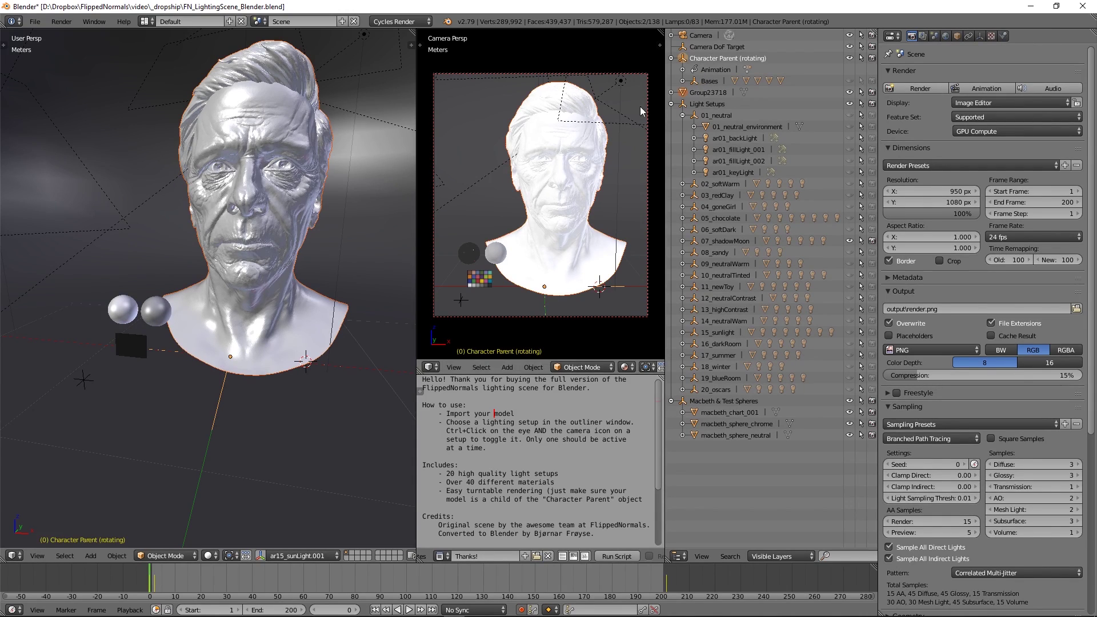
key(ctrl+p)
click(355, 307)
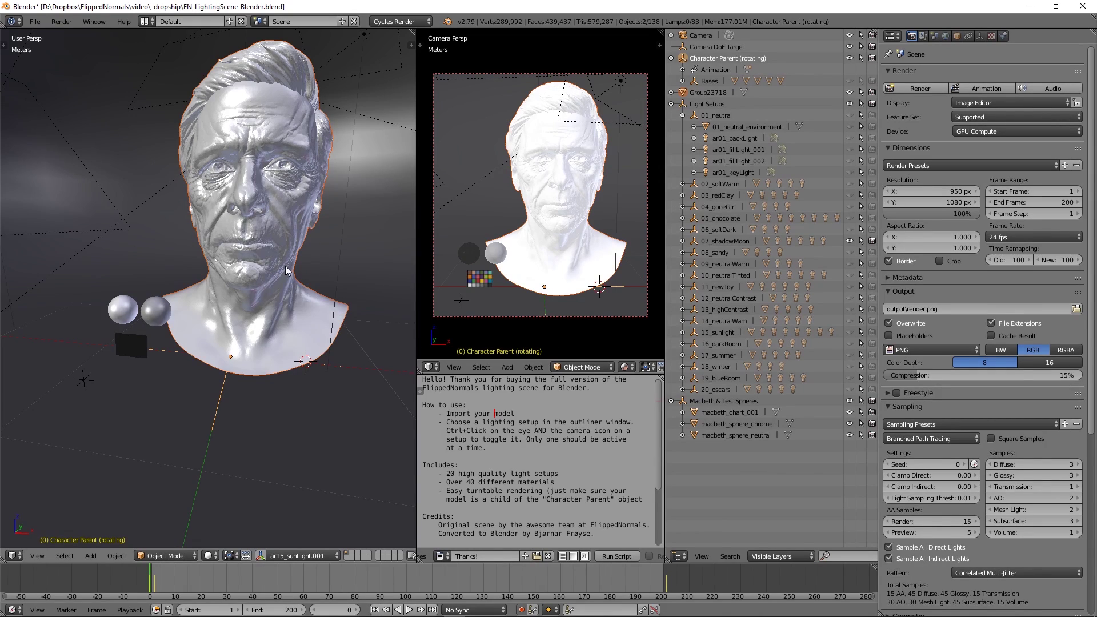
key(ctrl+p)
key(ctrl+p)
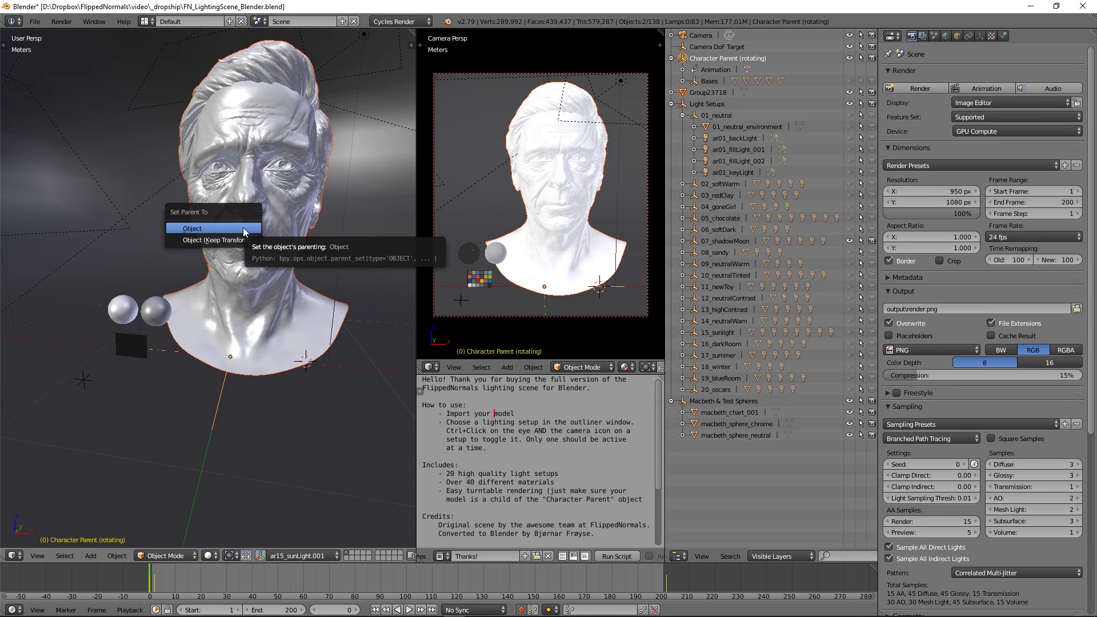
click(243, 227)
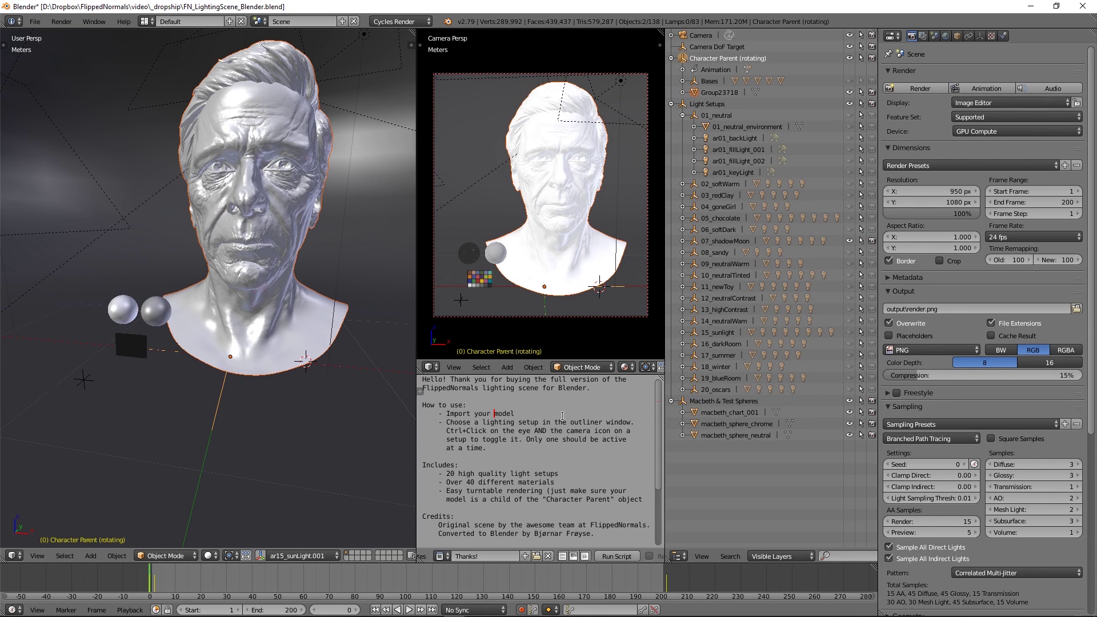
- Set the current frame to 213 and switch the camera view to Rendered shading
drag(351, 612, 477, 564)
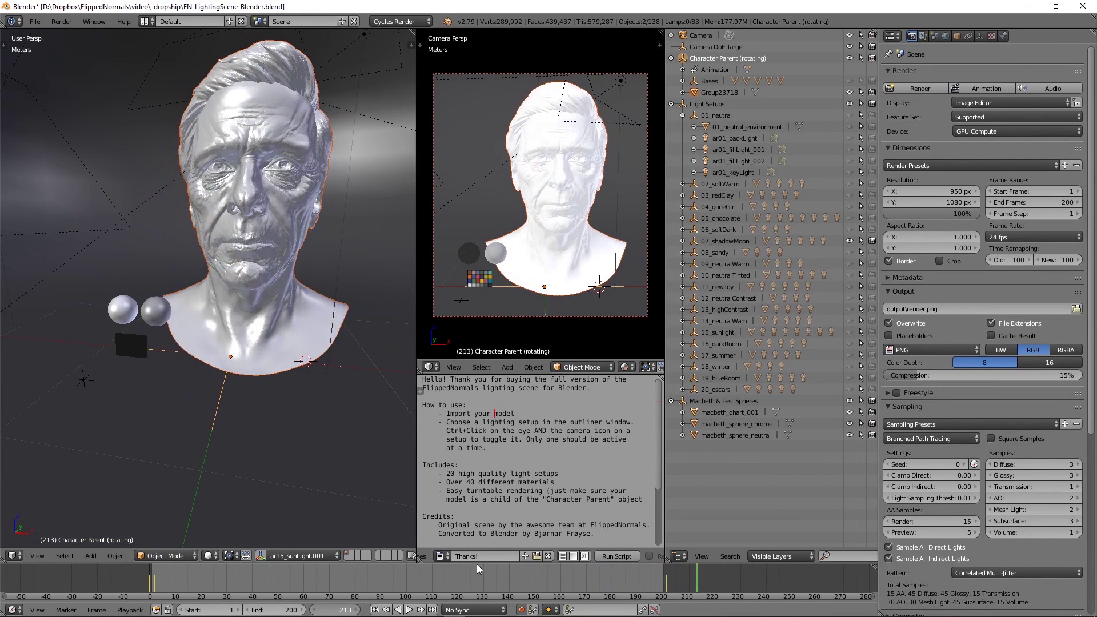
click(625, 367)
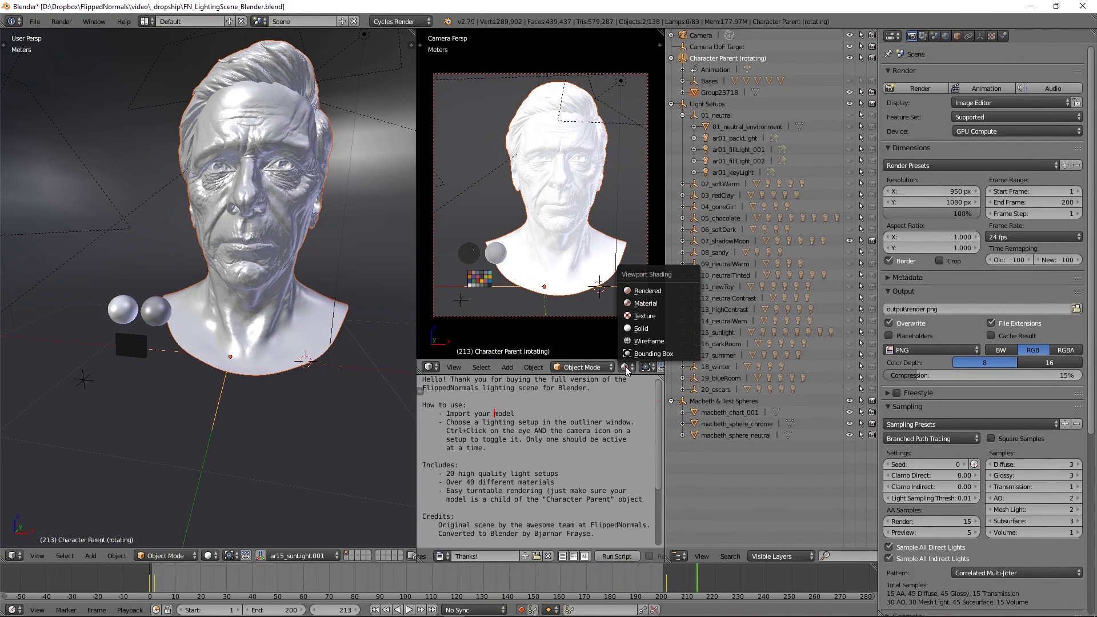
click(645, 290)
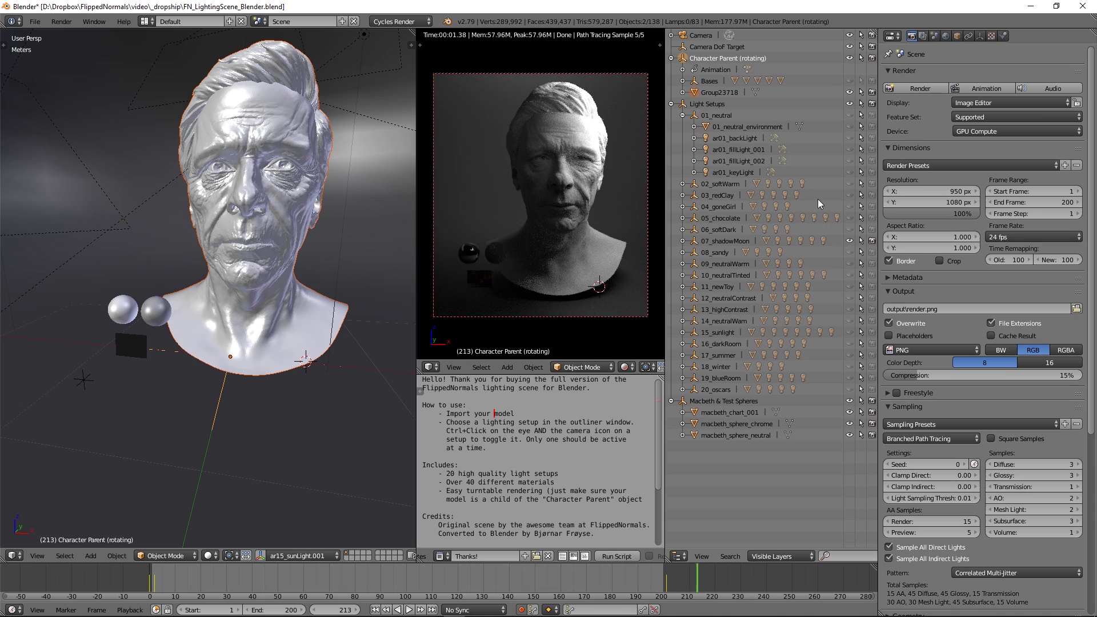
- Turn off 07_shadowMoon's visibility and render toggles and turn them on for 02_softWarm
click(850, 241)
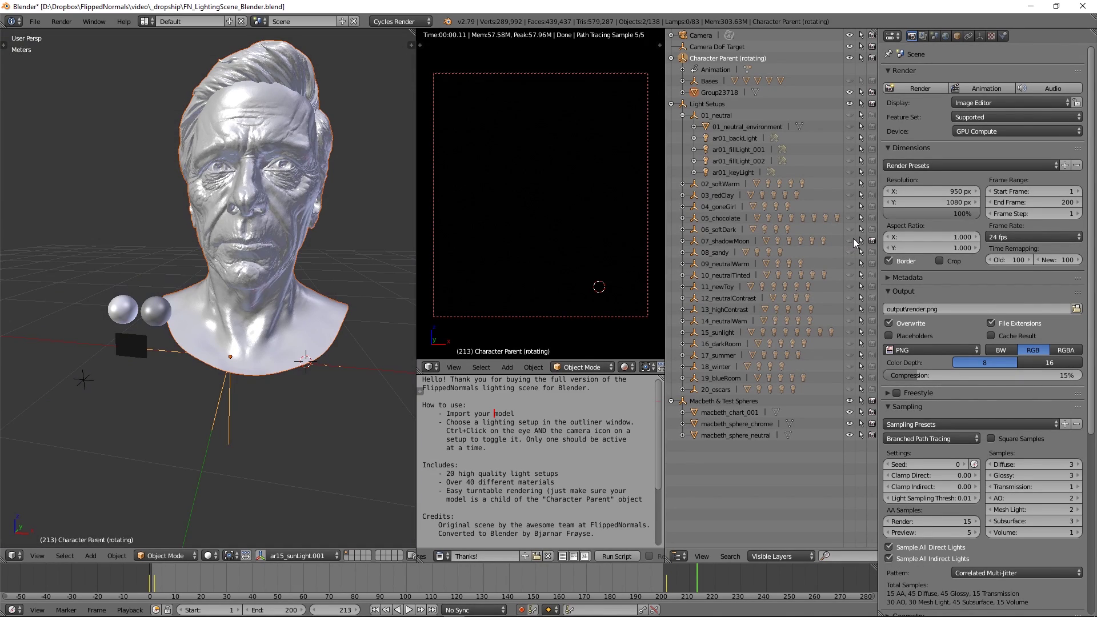
click(873, 241)
click(850, 184)
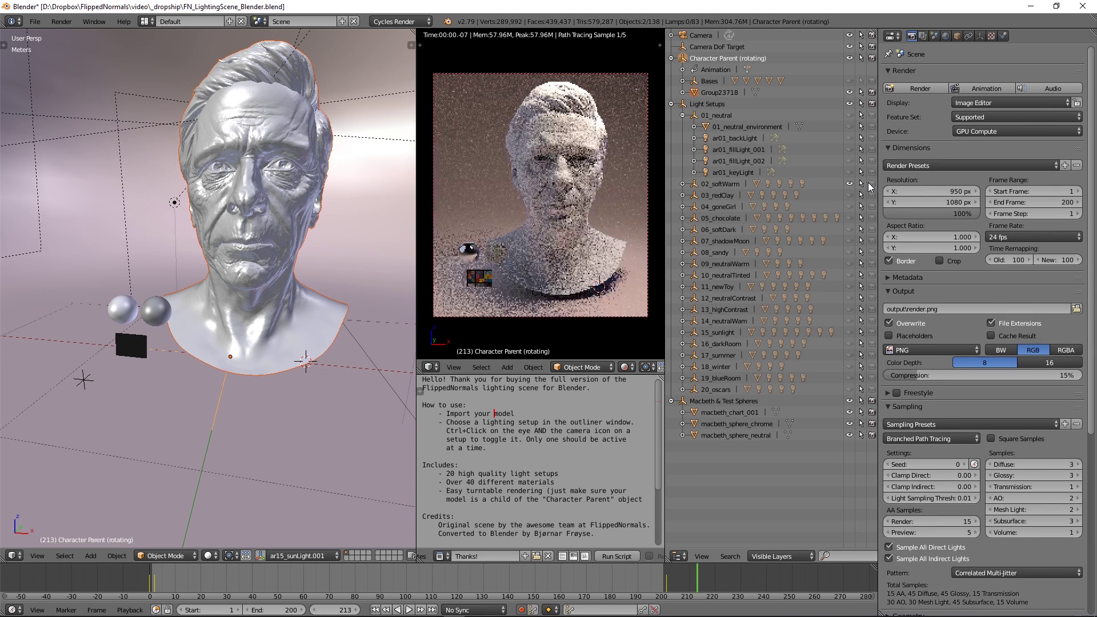
click(872, 183)
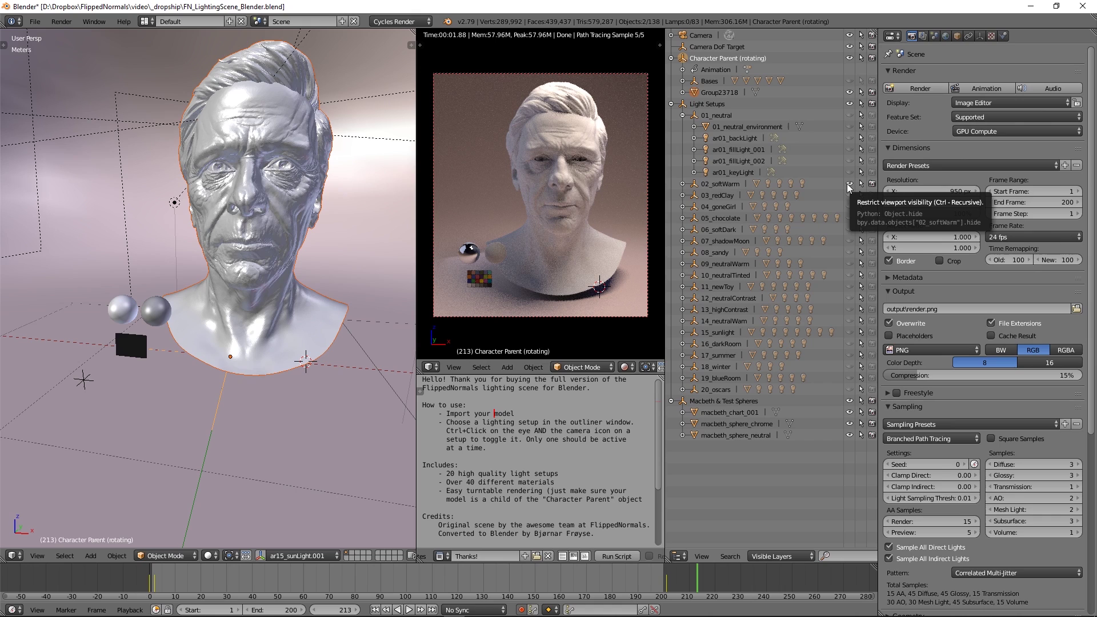
- Swap 02_softWarm for 01_neutral briefly, then switch 01_neutral off as well
click(683, 118)
ctrl+click(850, 126)
ctrl+click(871, 127)
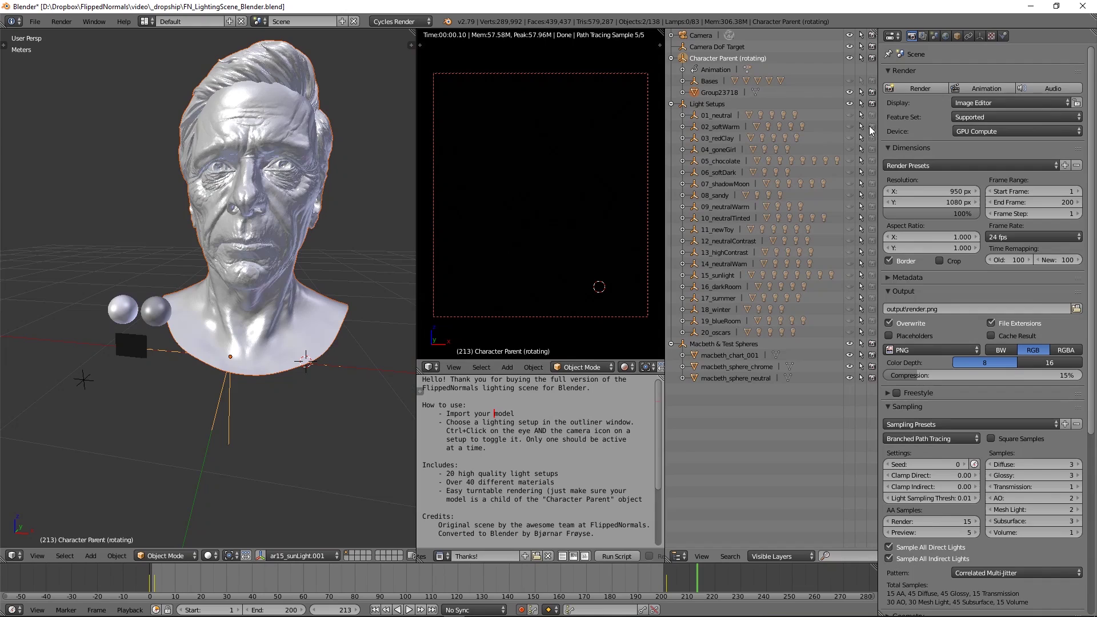
ctrl+click(850, 115)
ctrl+click(872, 115)
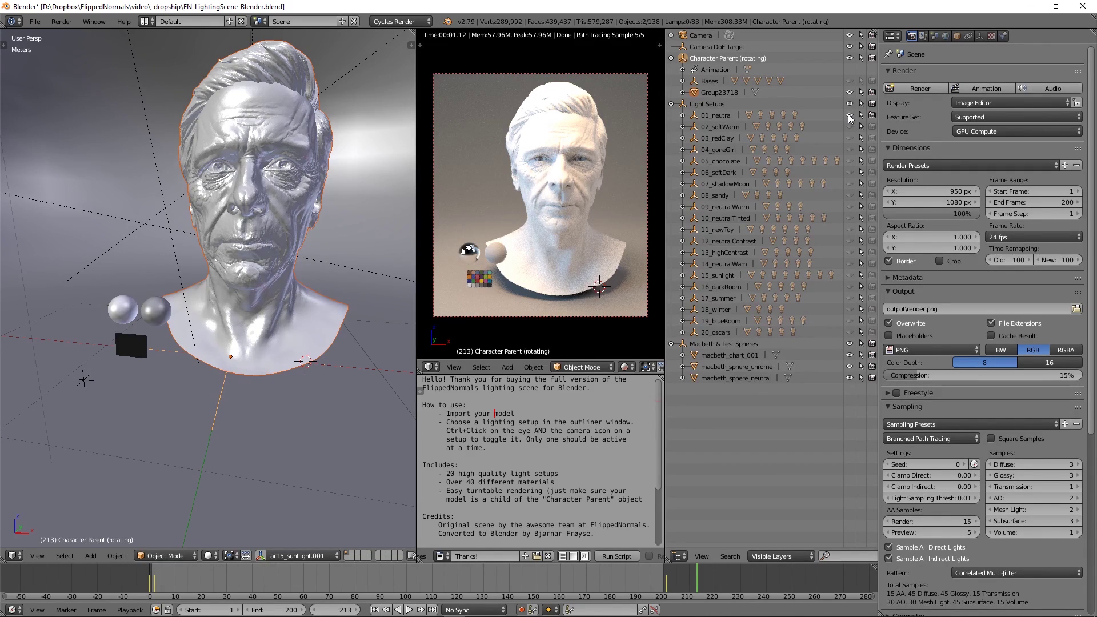
ctrl+click(850, 115)
ctrl+click(872, 115)
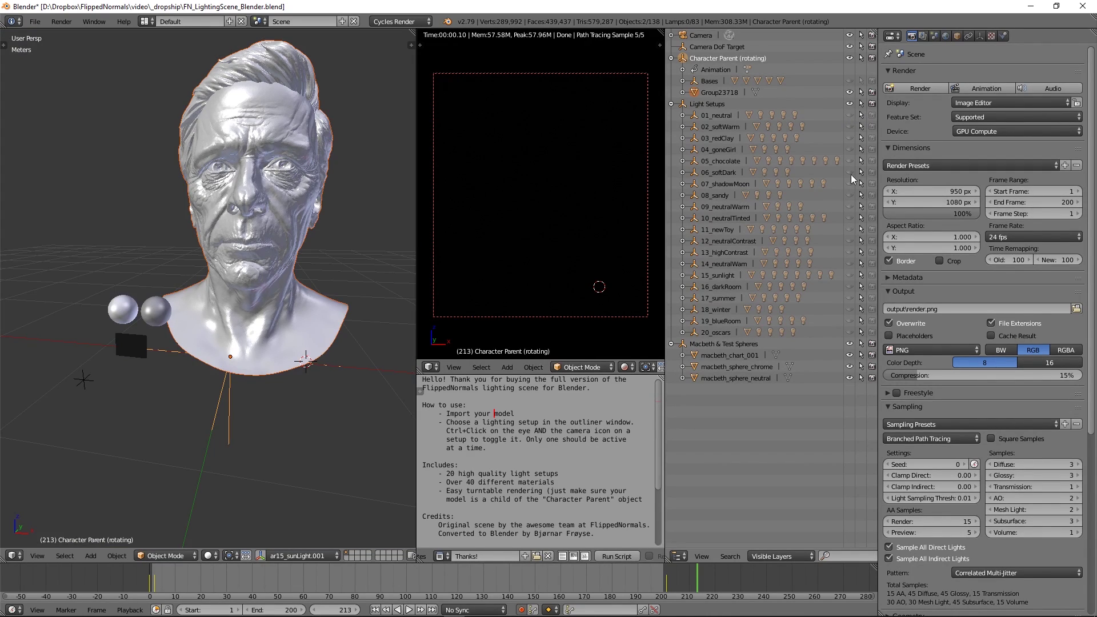
- Preview 11_newToy, 14_neutralWarm and 17_summer one at a time, leaving all three off
ctrl+click(850, 230)
ctrl+click(872, 229)
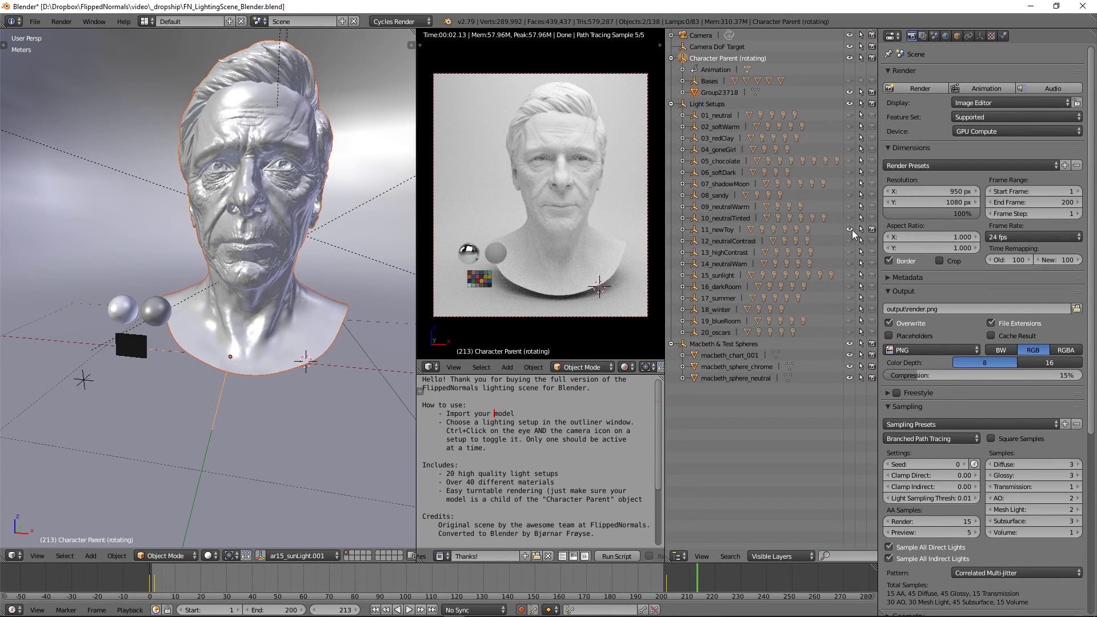
ctrl+click(850, 229)
ctrl+click(872, 229)
ctrl+click(849, 264)
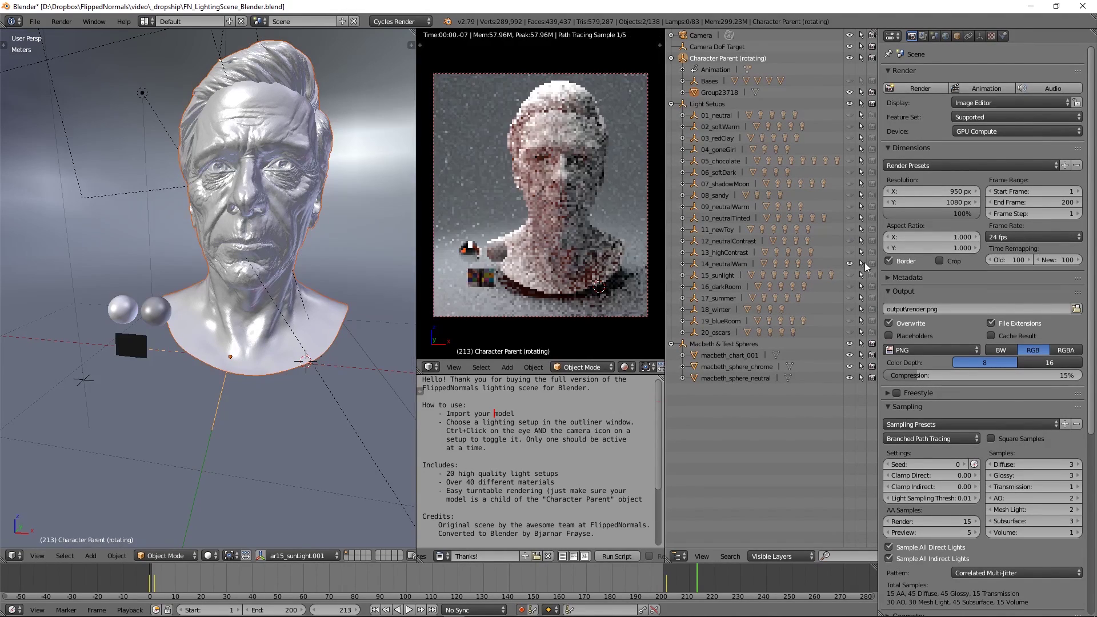
ctrl+click(872, 263)
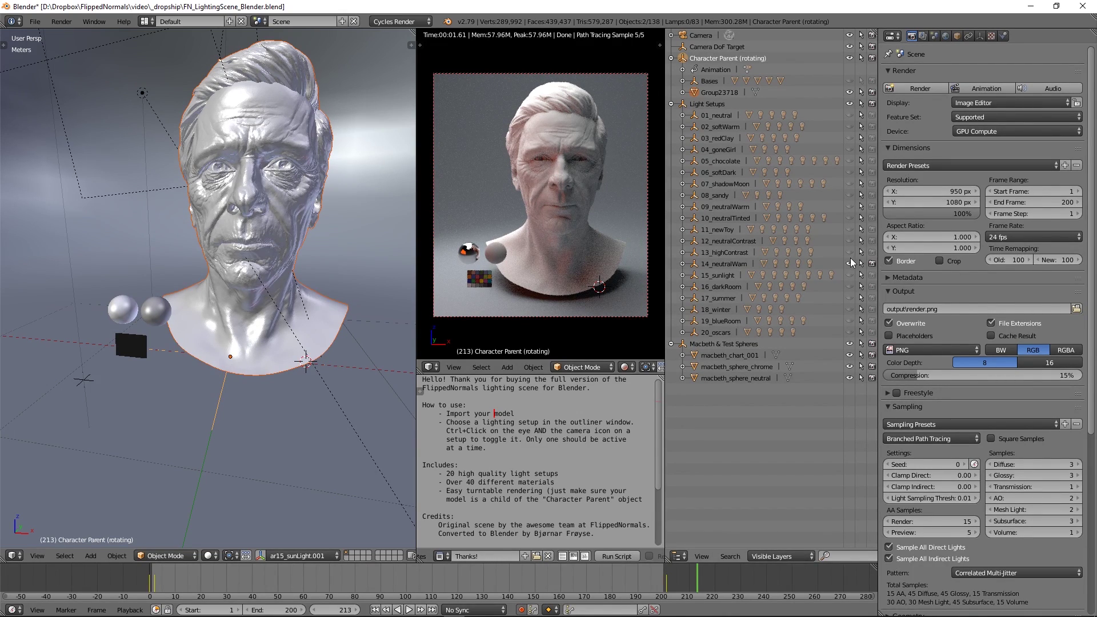
ctrl+click(850, 264)
ctrl+click(873, 264)
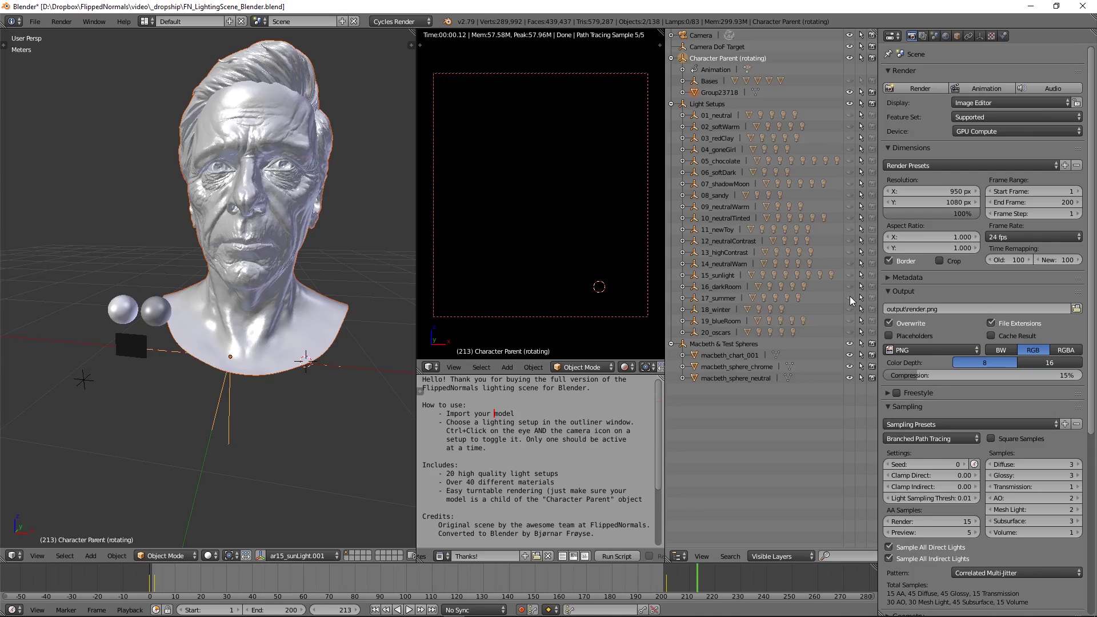
ctrl+click(850, 297)
ctrl+click(872, 298)
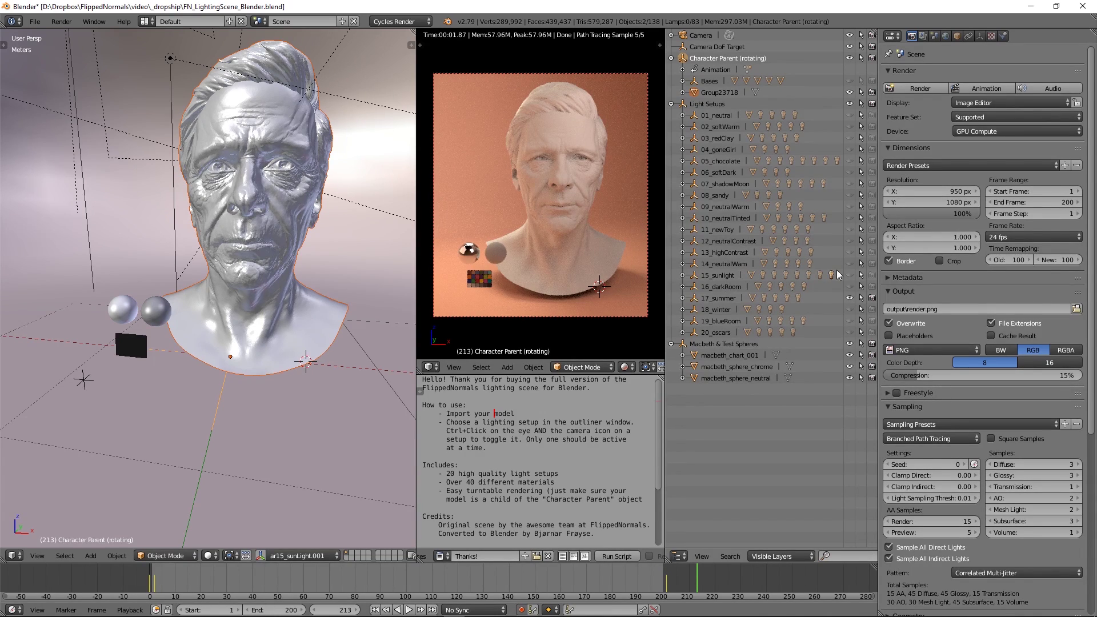
ctrl+click(850, 298)
ctrl+click(872, 298)
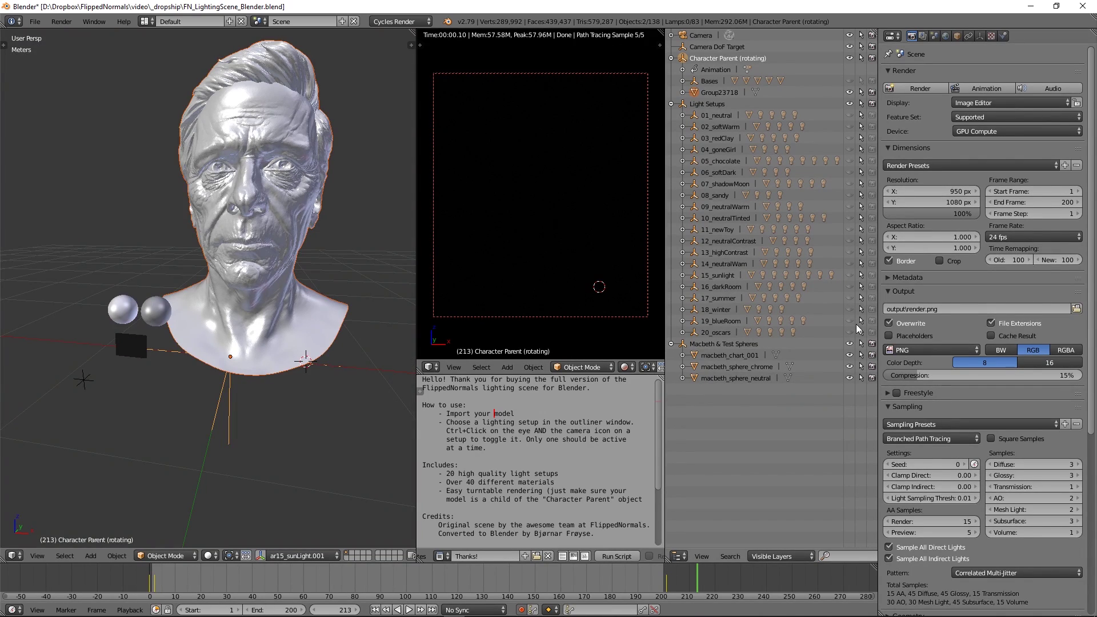
- Try 20_oscars briefly, then enable 19_blueRoom lighting and select the head mesh
ctrl+click(850, 332)
ctrl+click(871, 332)
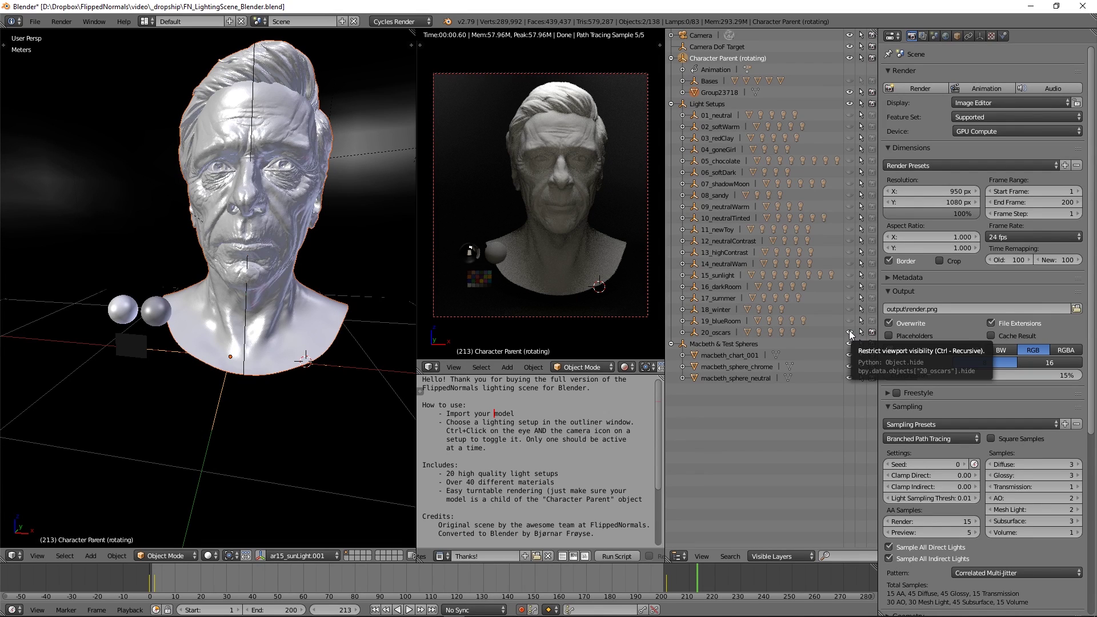
ctrl+click(850, 332)
ctrl+click(871, 333)
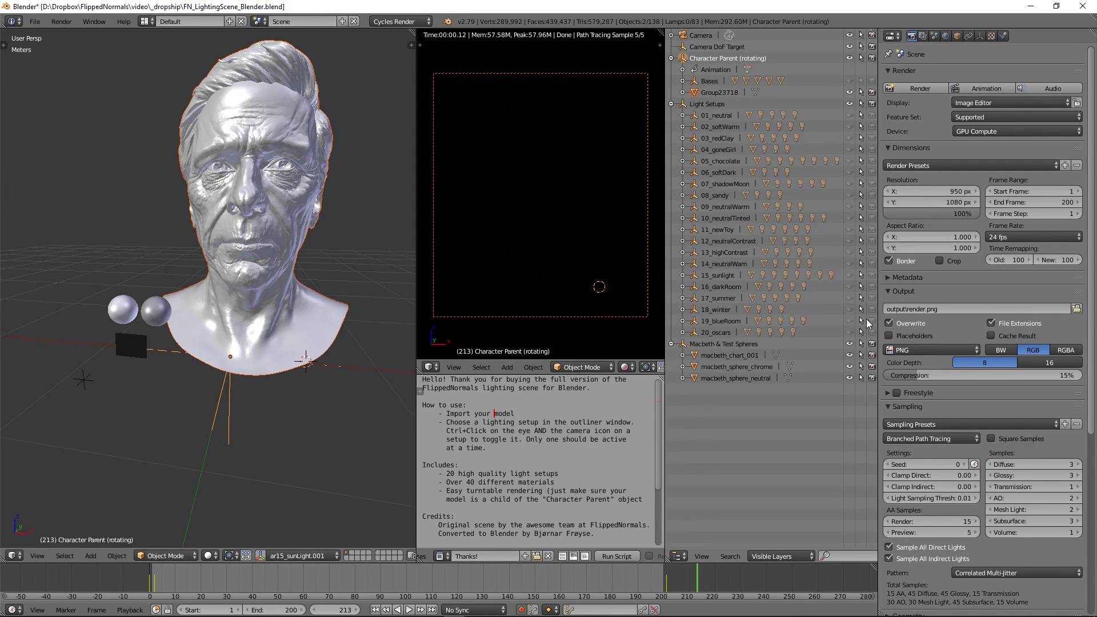
ctrl+click(872, 321)
ctrl+click(850, 321)
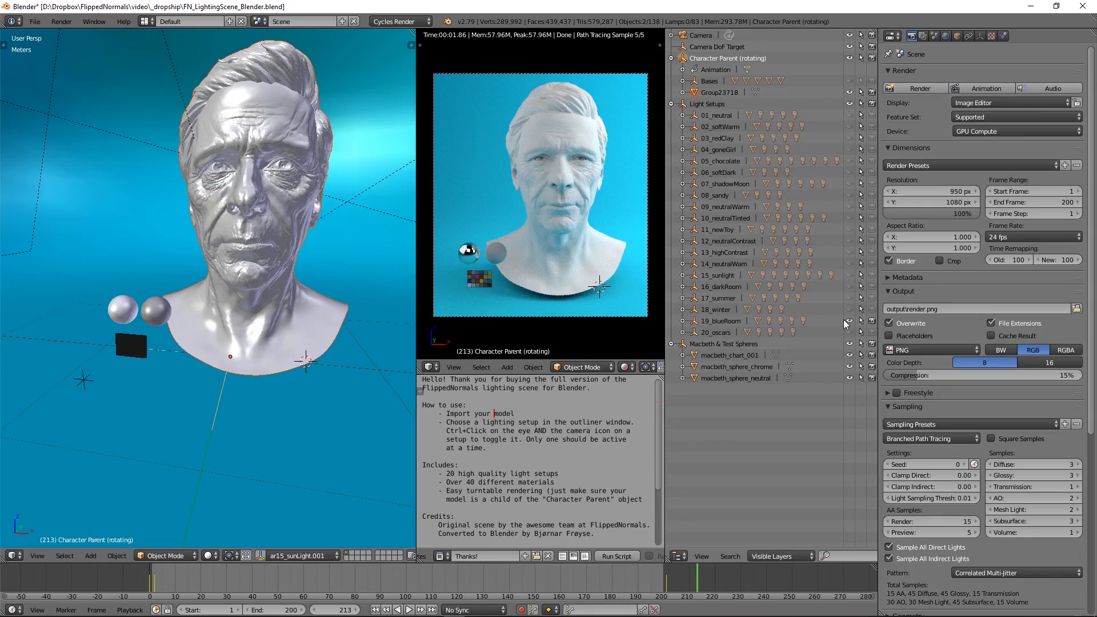
right_click(309, 180)
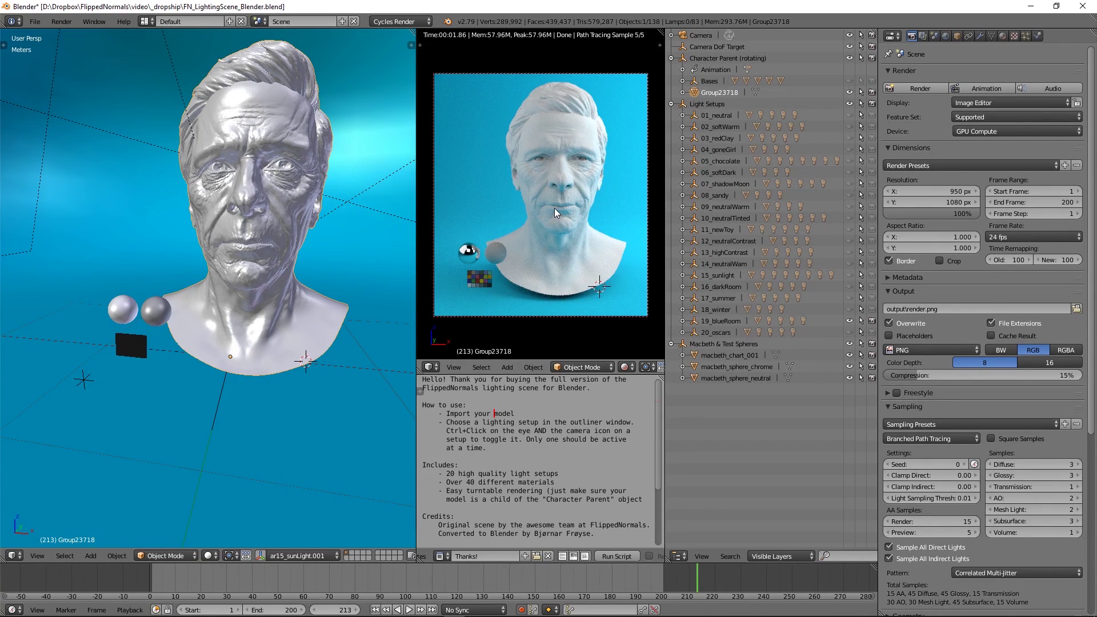
- Try R20_chr_SSyellow and R16_chr_SS_white, settle on R17_chr_brightPurple, and hide 19_blueRoom
click(1003, 36)
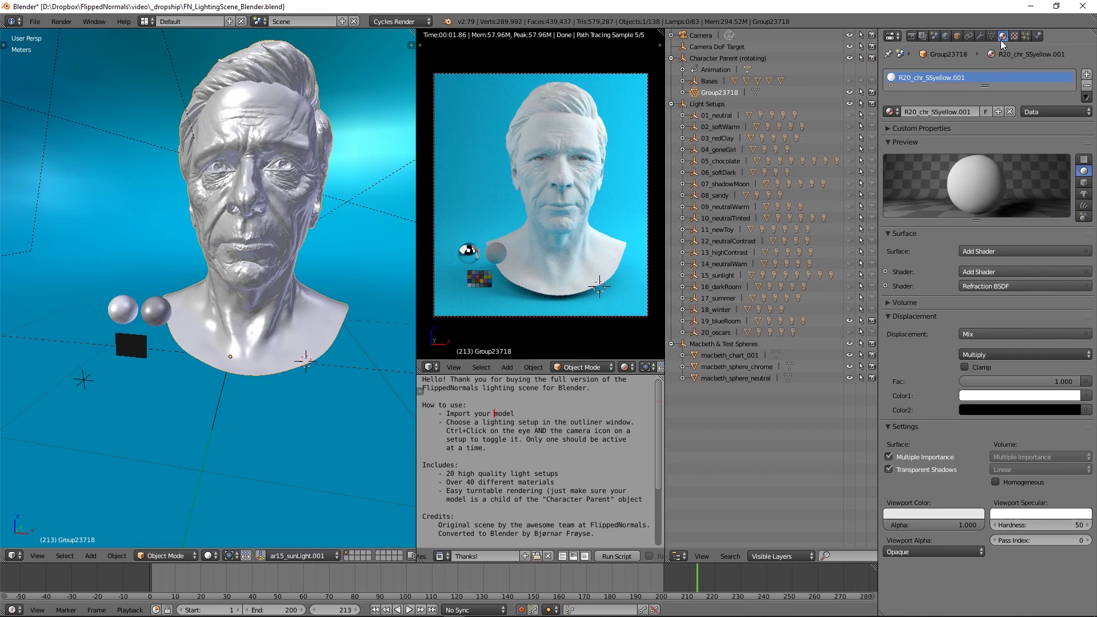
click(890, 112)
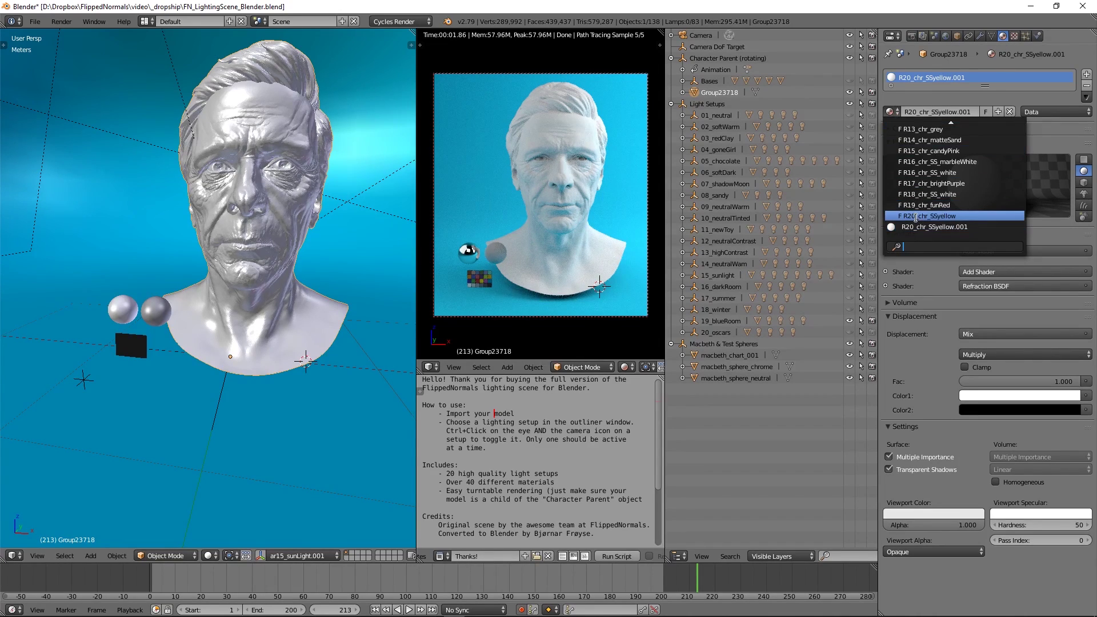
click(917, 216)
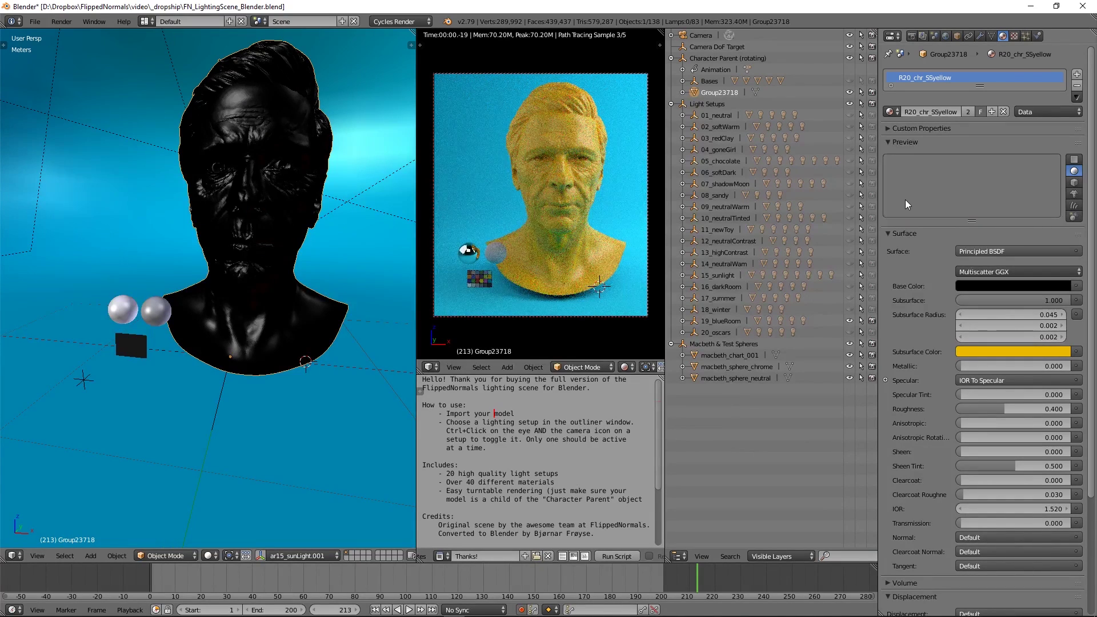
click(894, 111)
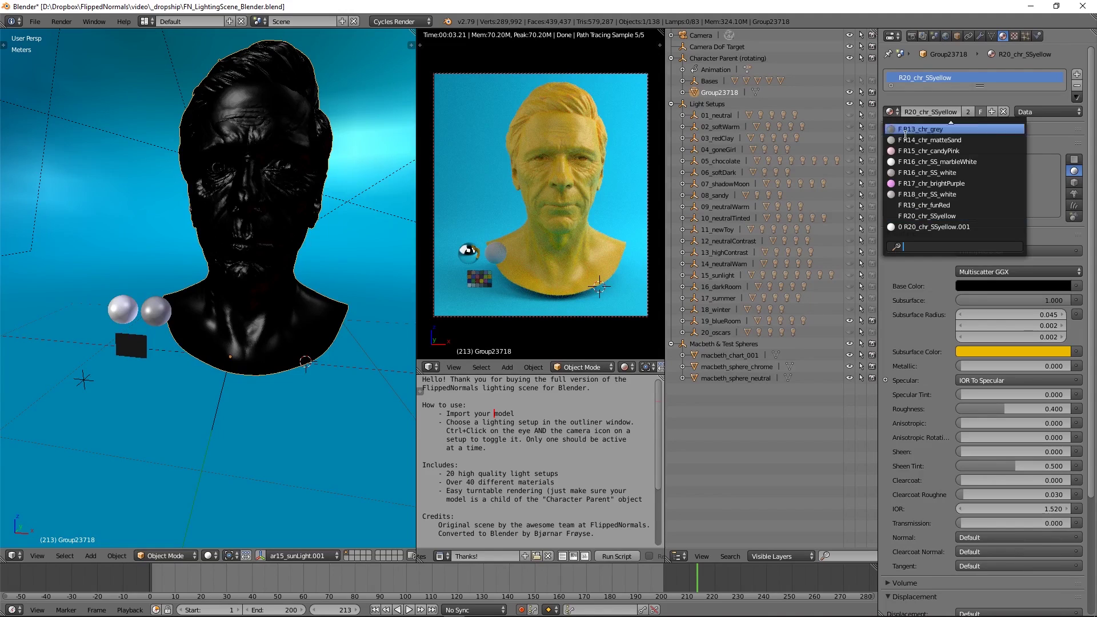
click(906, 172)
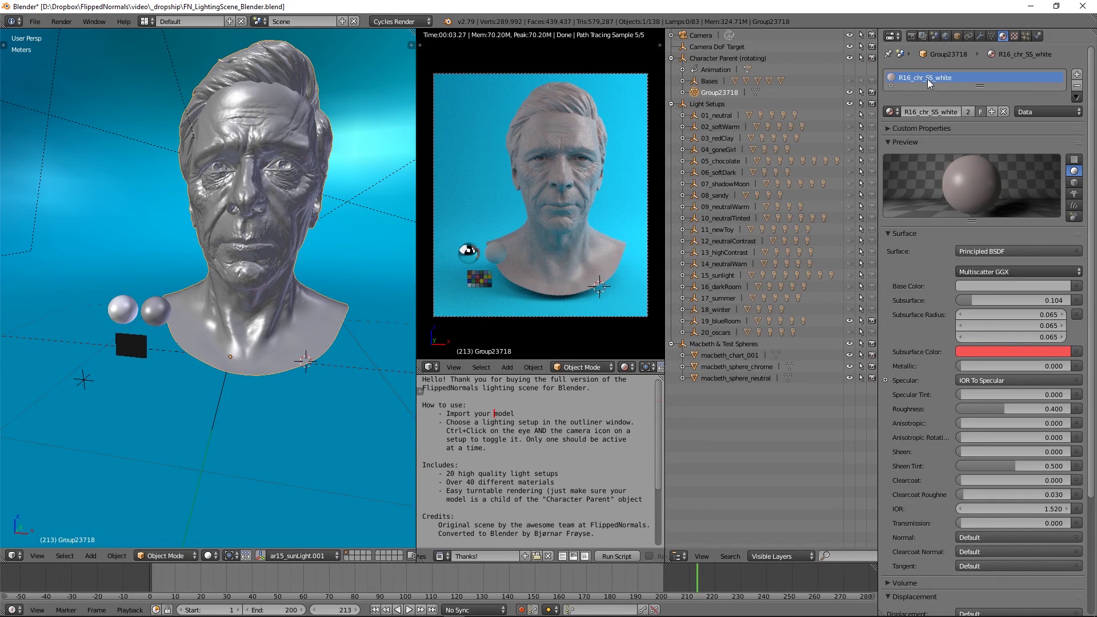
click(892, 112)
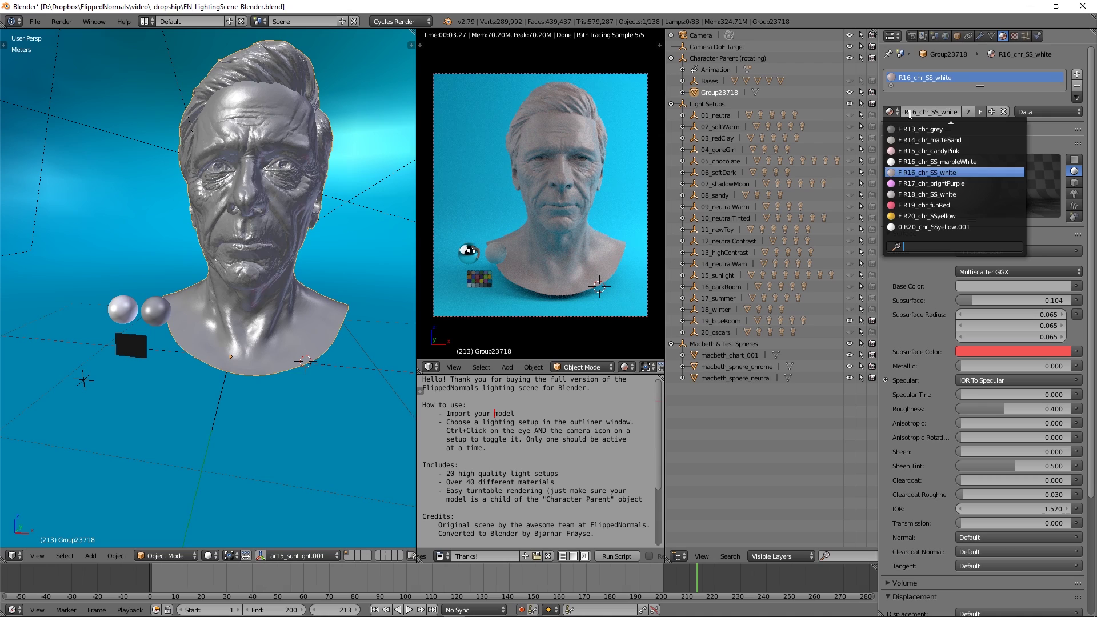
click(938, 183)
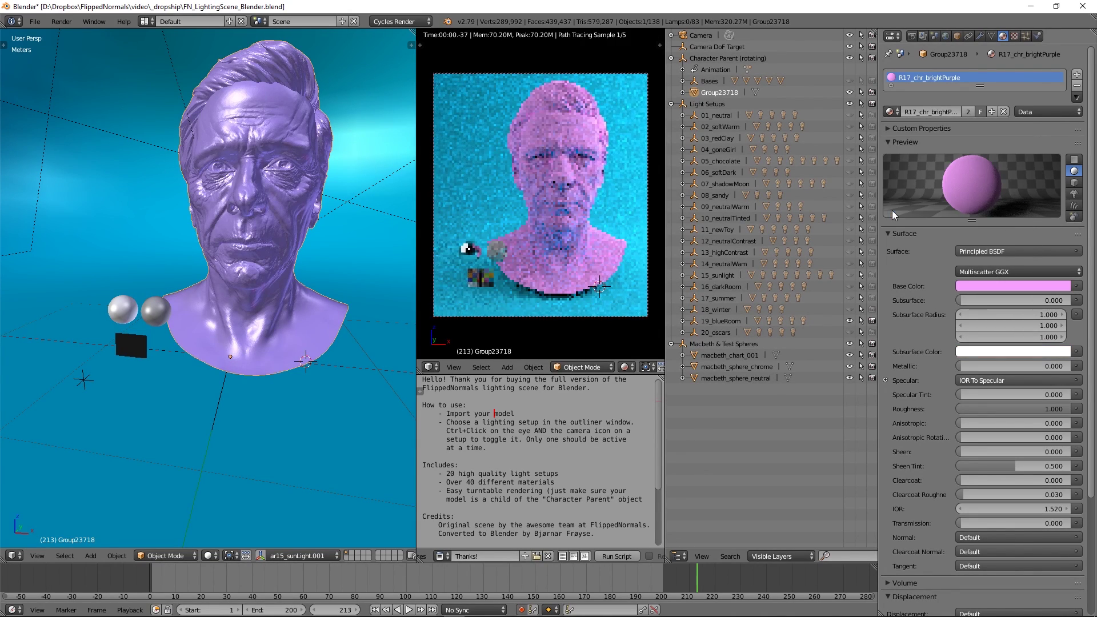
ctrl+click(850, 320)
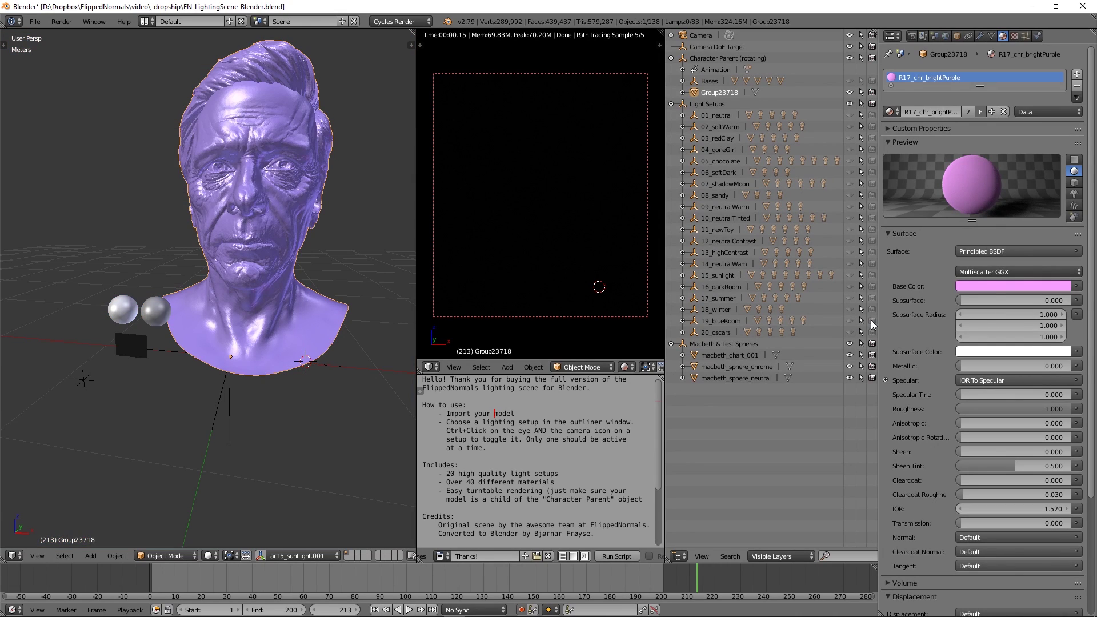
- Glance at 11_newToy, then enable 13_highContrast for both viewport and render
ctrl+click(850, 230)
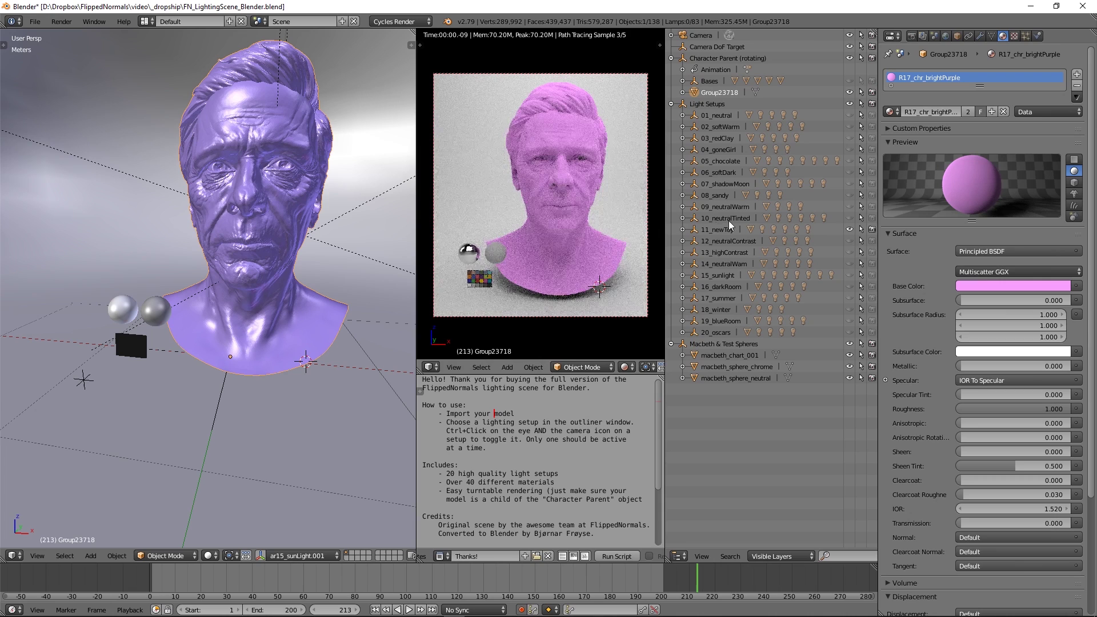
ctrl+click(850, 230)
ctrl+click(850, 252)
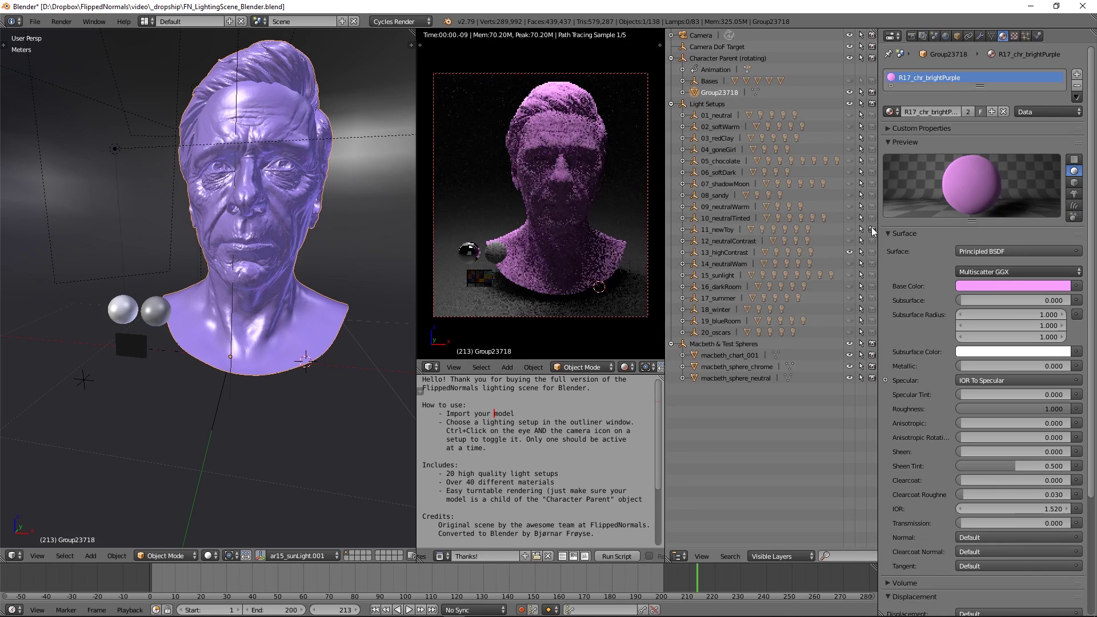
ctrl+click(873, 252)
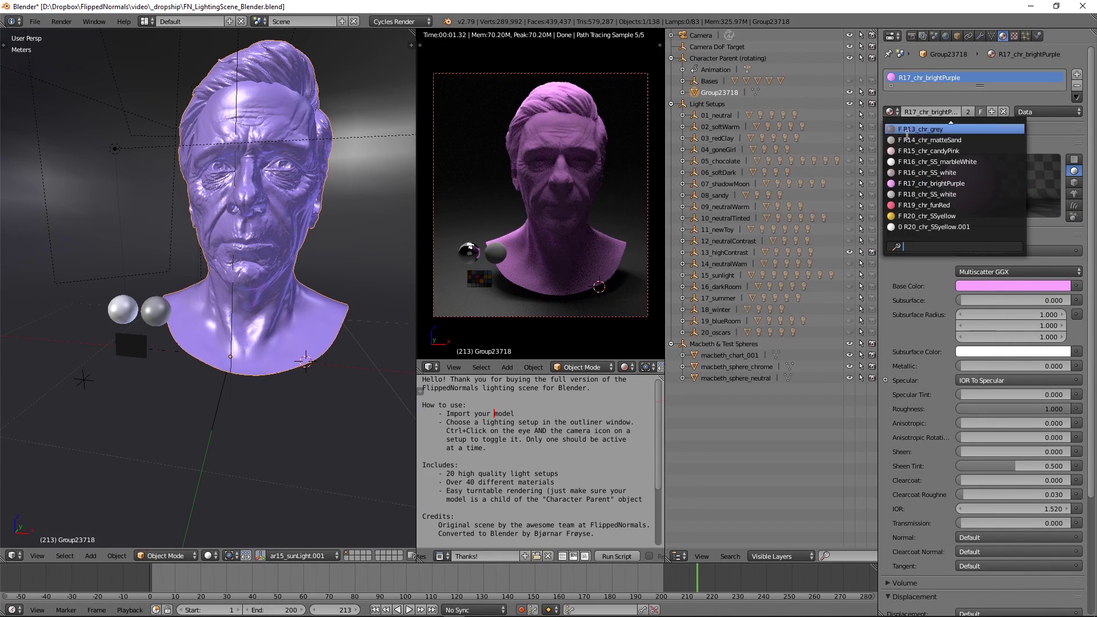
- Pick R13_chr_grey from the material browse list and scroll down its settings
click(908, 130)
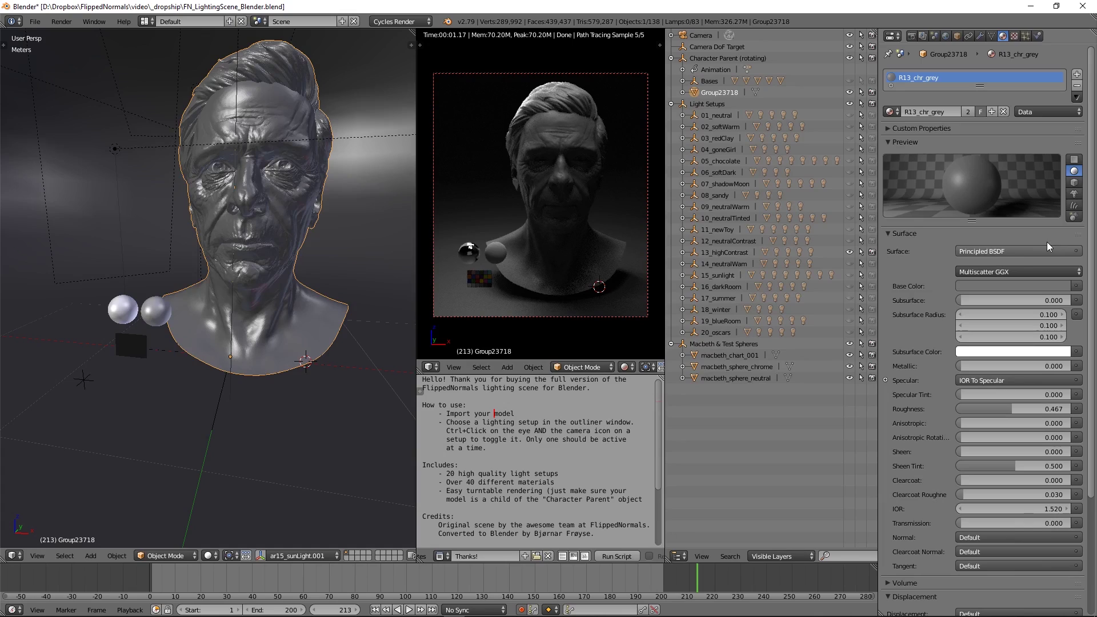
scroll(1088, 258, down, 2)
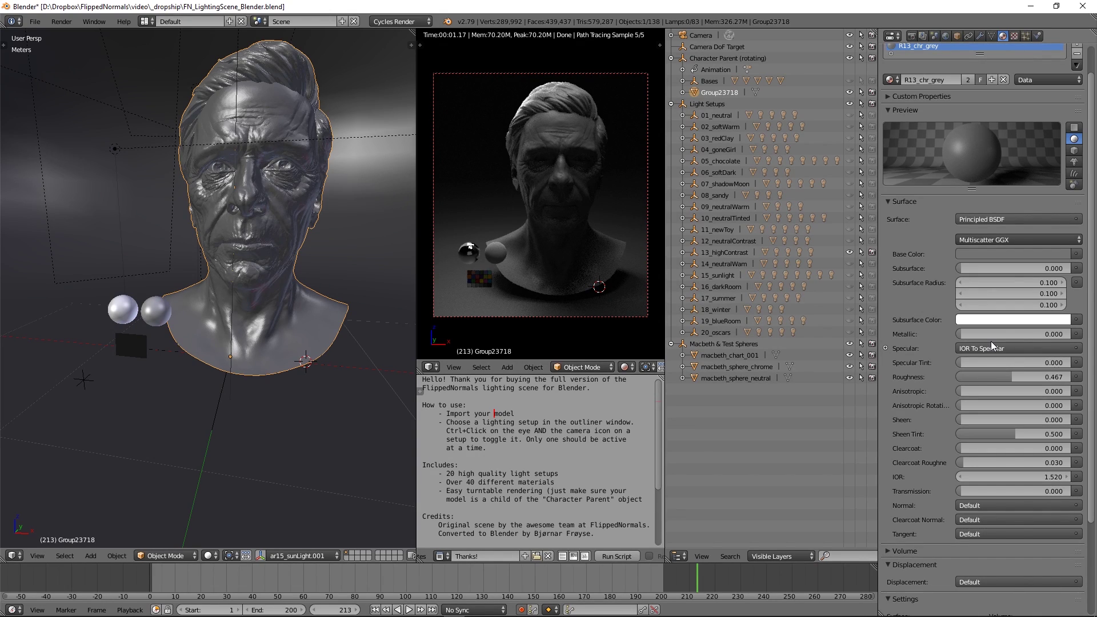
- Switch the lighting from 13_highContrast to 16_darkRoom for viewport and render
ctrl+click(849, 252)
ctrl+click(873, 252)
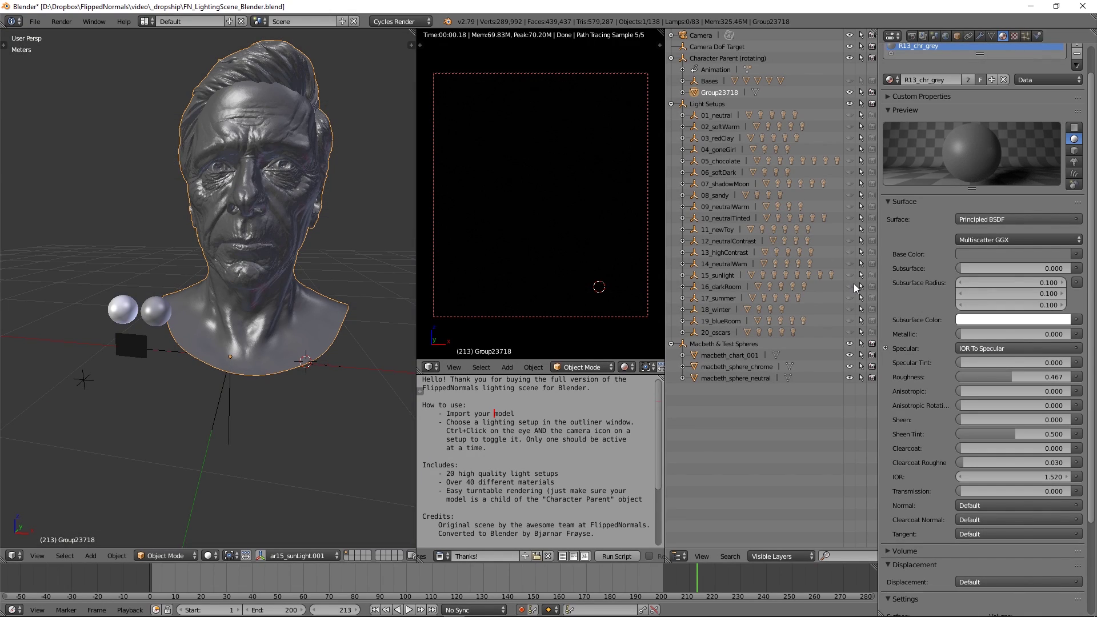
ctrl+click(850, 286)
ctrl+click(872, 287)
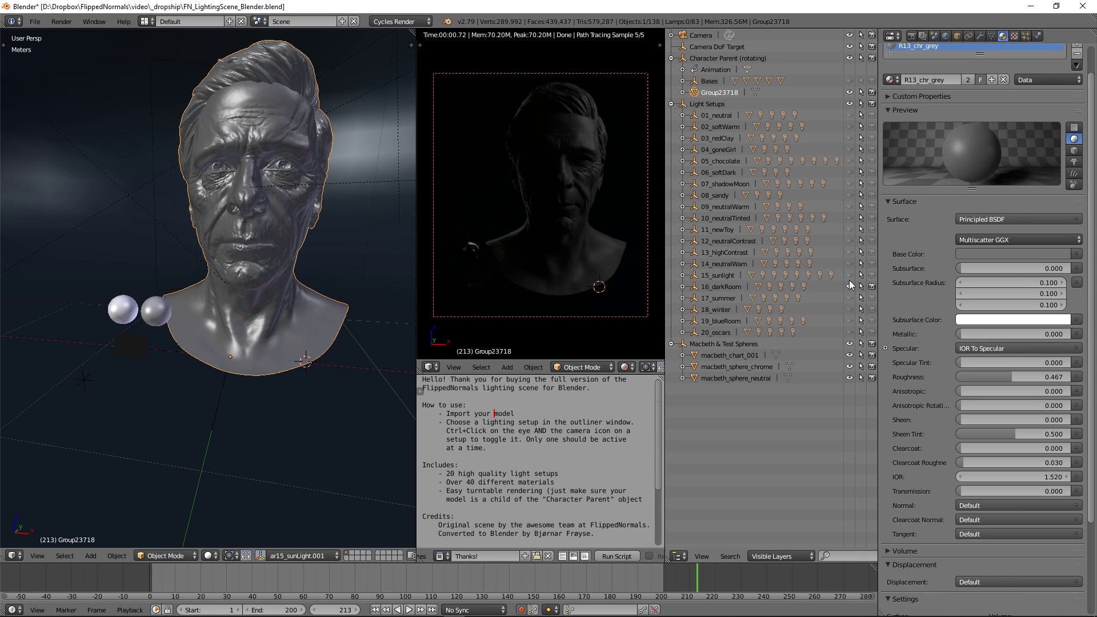
- Hide 16_darkRoom and enable 18_winter in viewport and render
ctrl+click(850, 287)
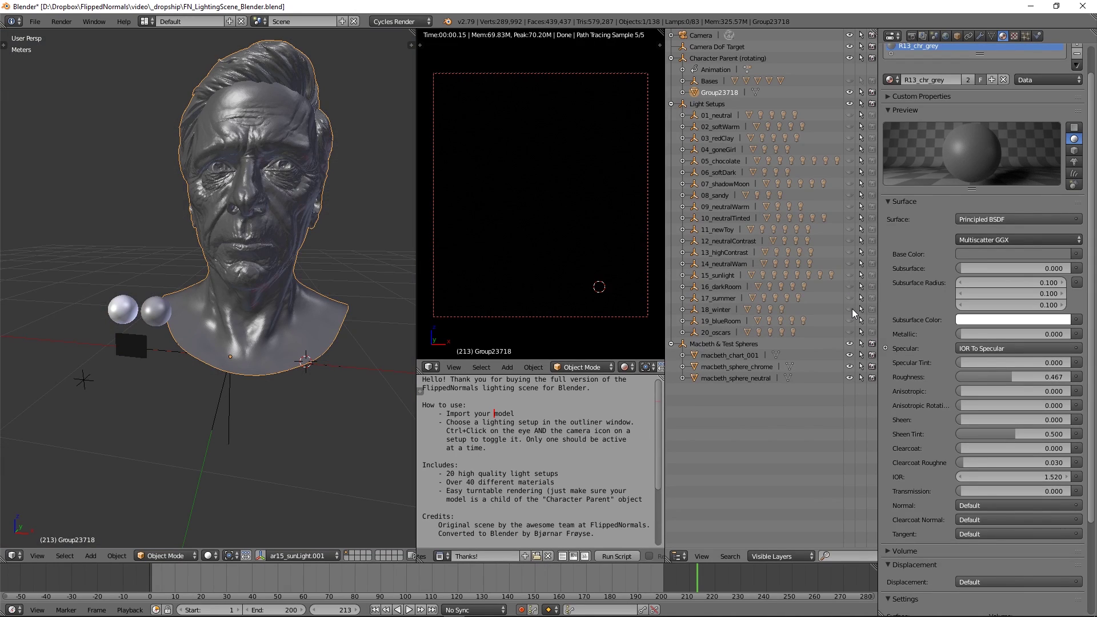
ctrl+click(849, 309)
ctrl+click(872, 309)
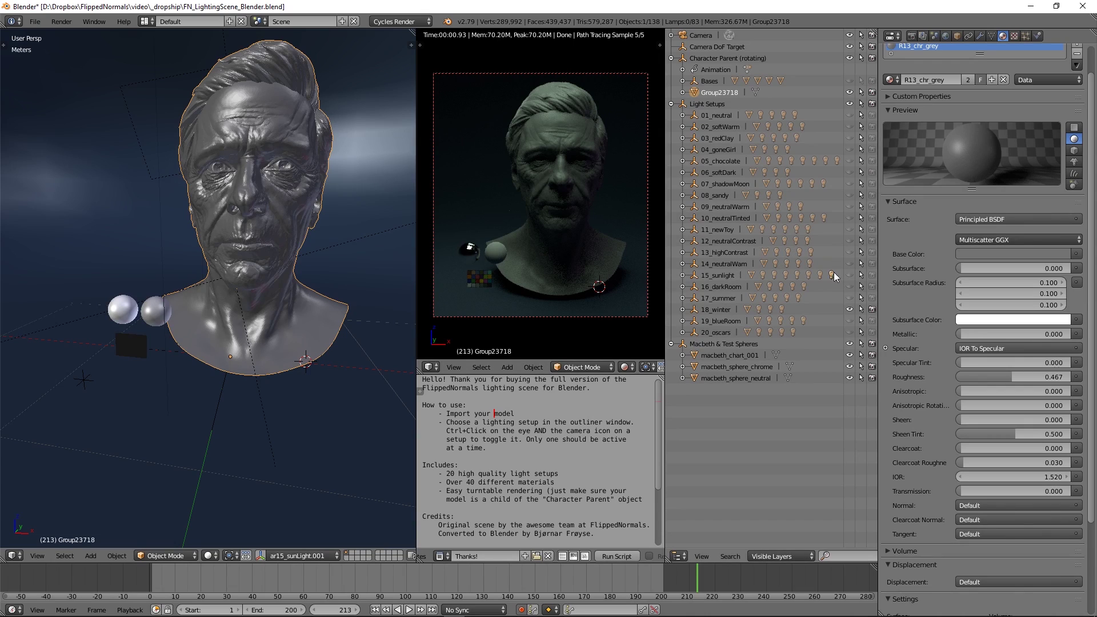
- Swap 18_winter for 12_neutralContrast lighting and show the Render Layers settings
ctrl+click(851, 309)
ctrl+click(873, 309)
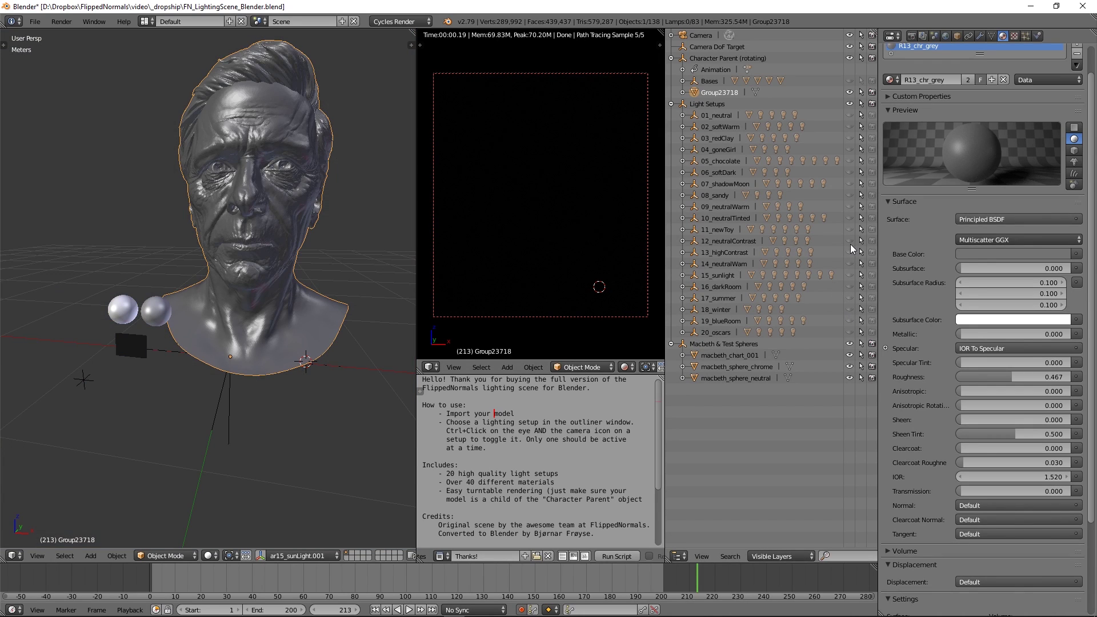
ctrl+click(851, 241)
ctrl+click(872, 240)
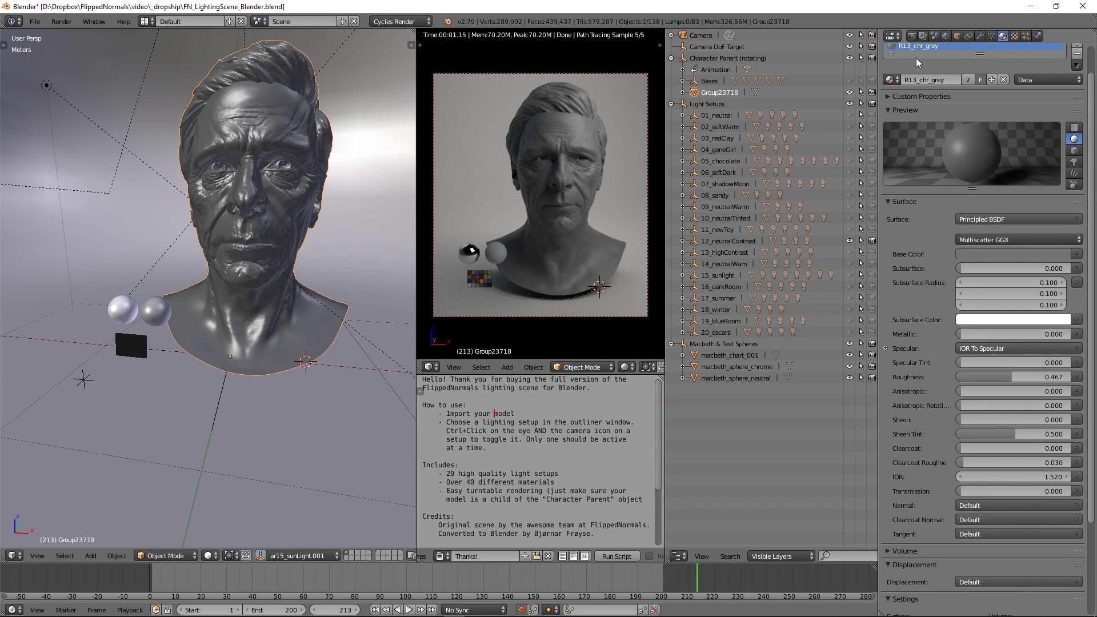
click(923, 35)
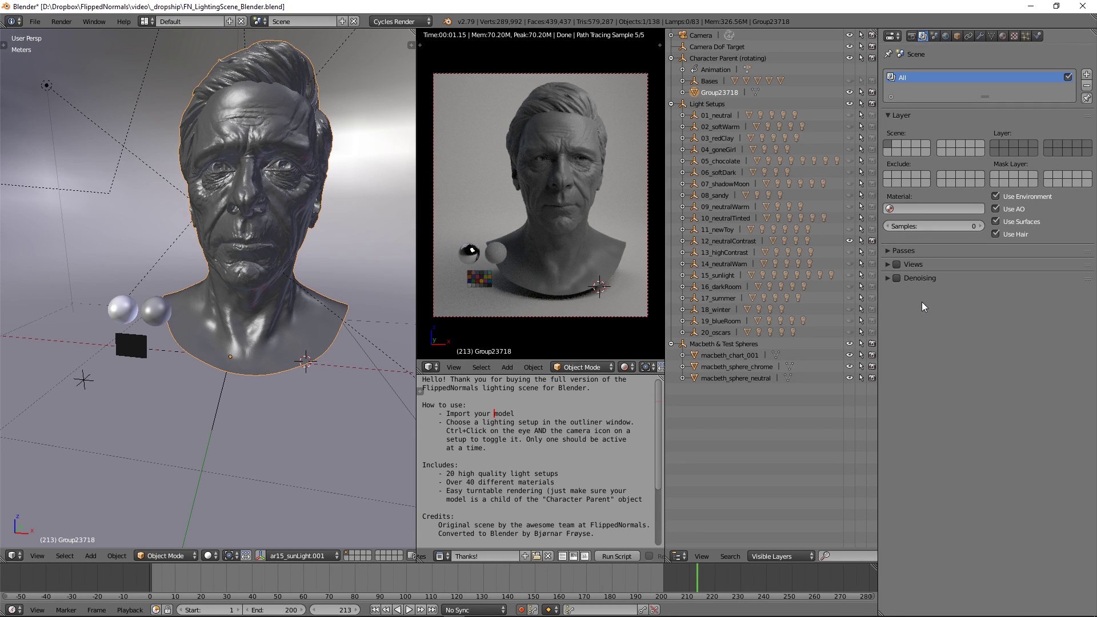
- Enable Denoising on the render layer
click(896, 278)
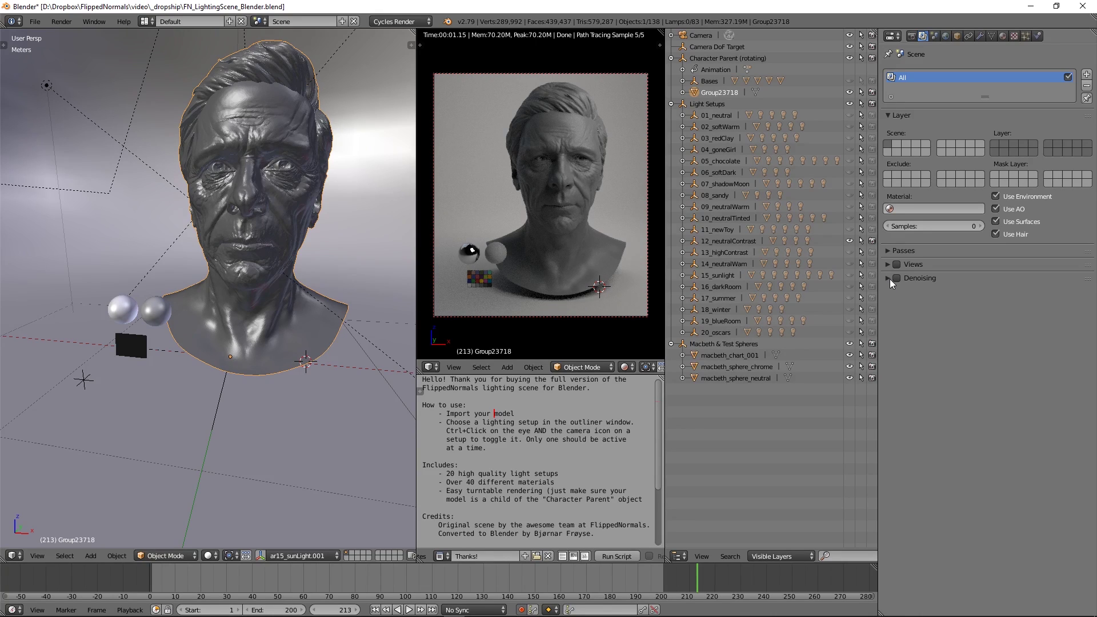
click(935, 36)
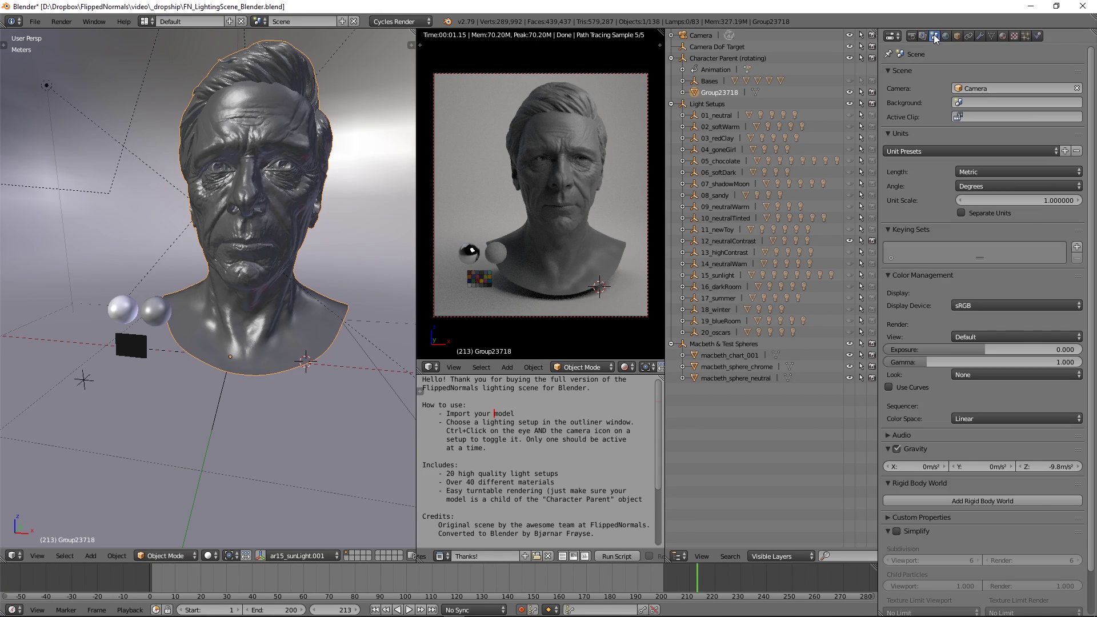
click(998, 335)
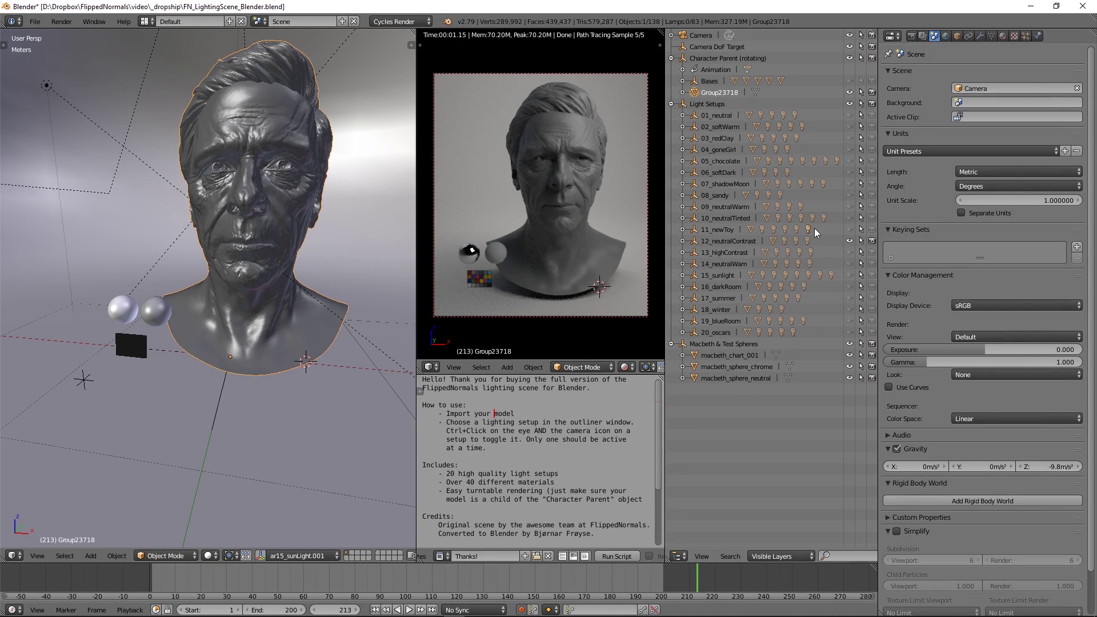
- Replace 12_neutralContrast with 06_softDark, then drop it and enable 20_oscars for viewport and render
ctrl+click(850, 241)
ctrl+click(872, 241)
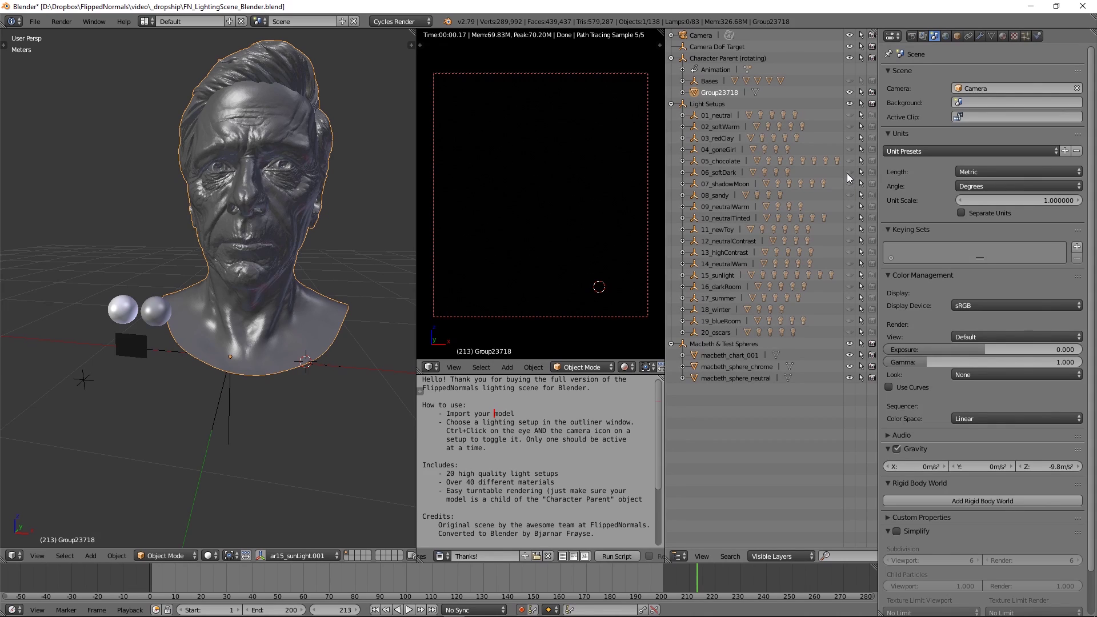
ctrl+click(850, 172)
ctrl+click(871, 172)
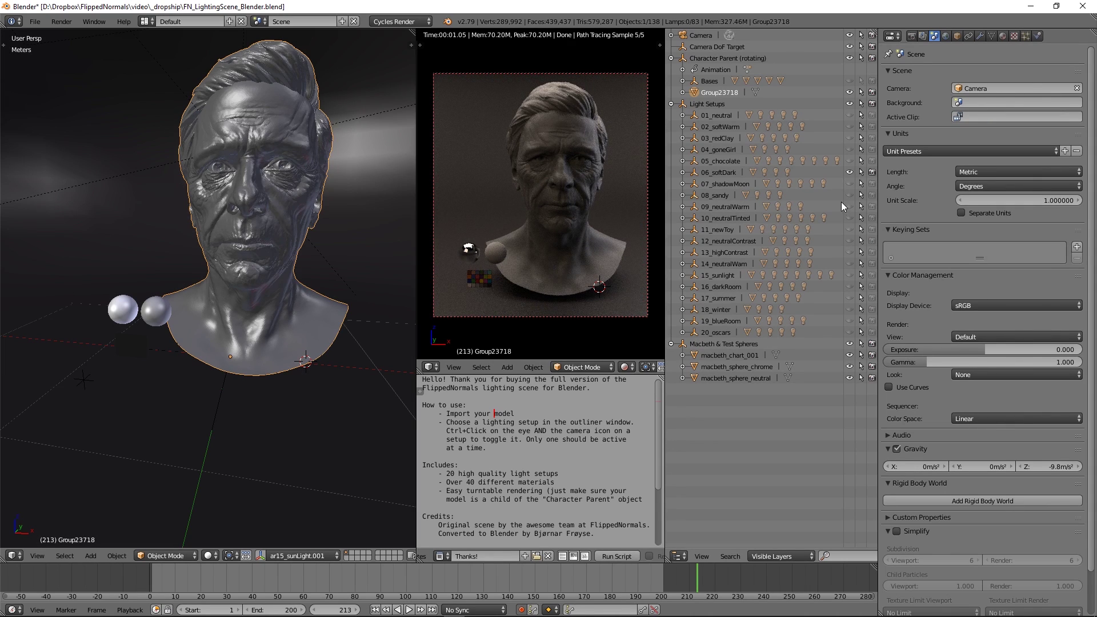
ctrl+click(850, 172)
ctrl+click(870, 172)
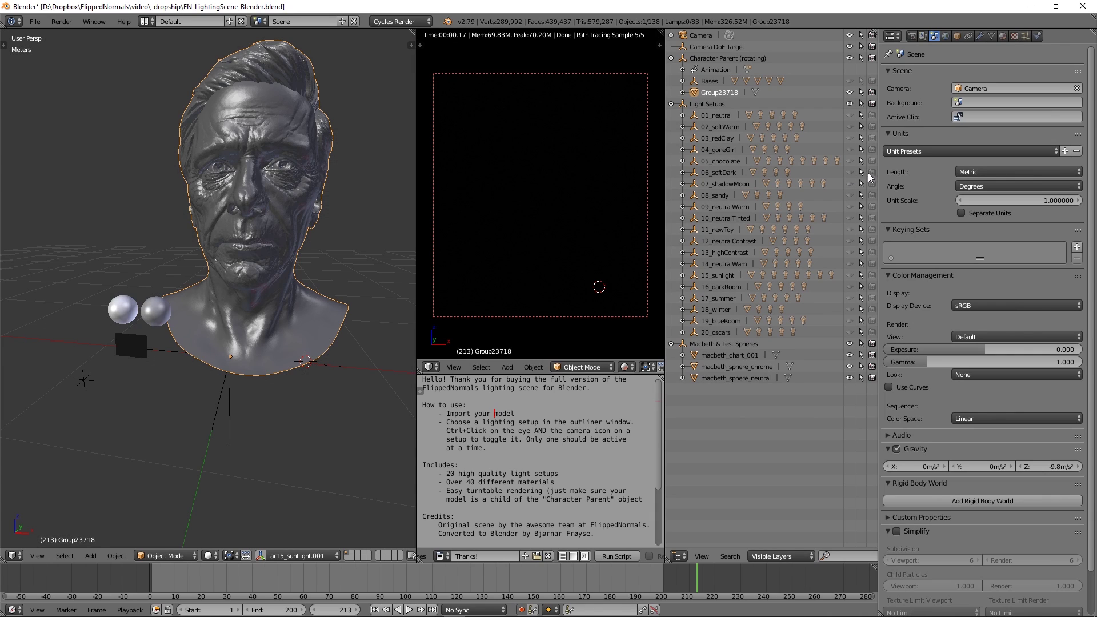
ctrl+click(850, 332)
ctrl+click(871, 332)
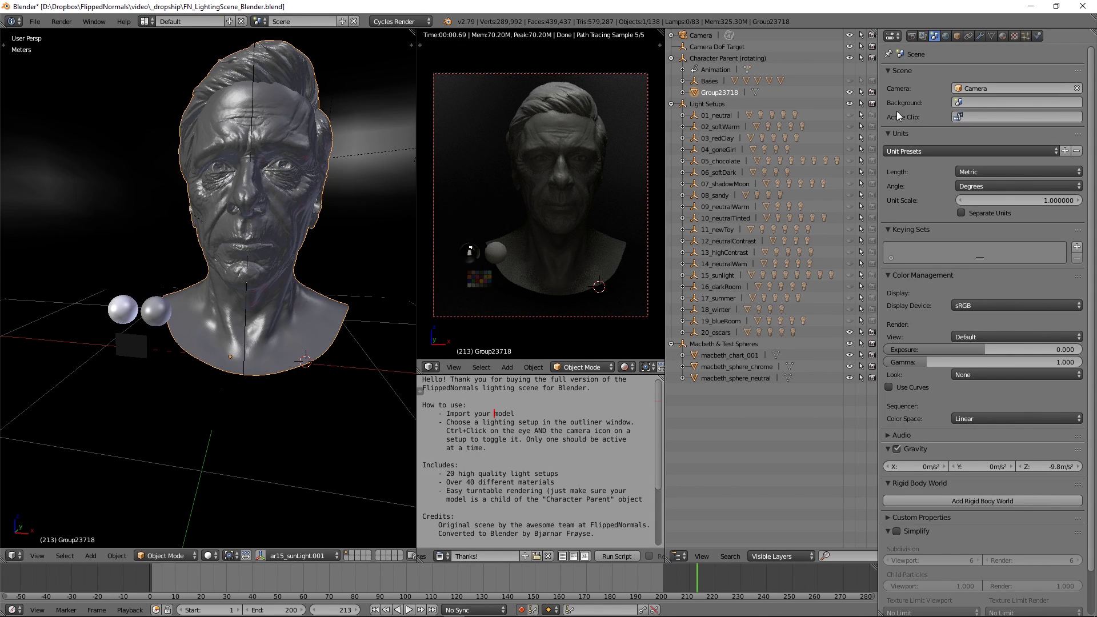
- In the Material tab, assign R20_chr_SSyellow to the bust
click(1003, 36)
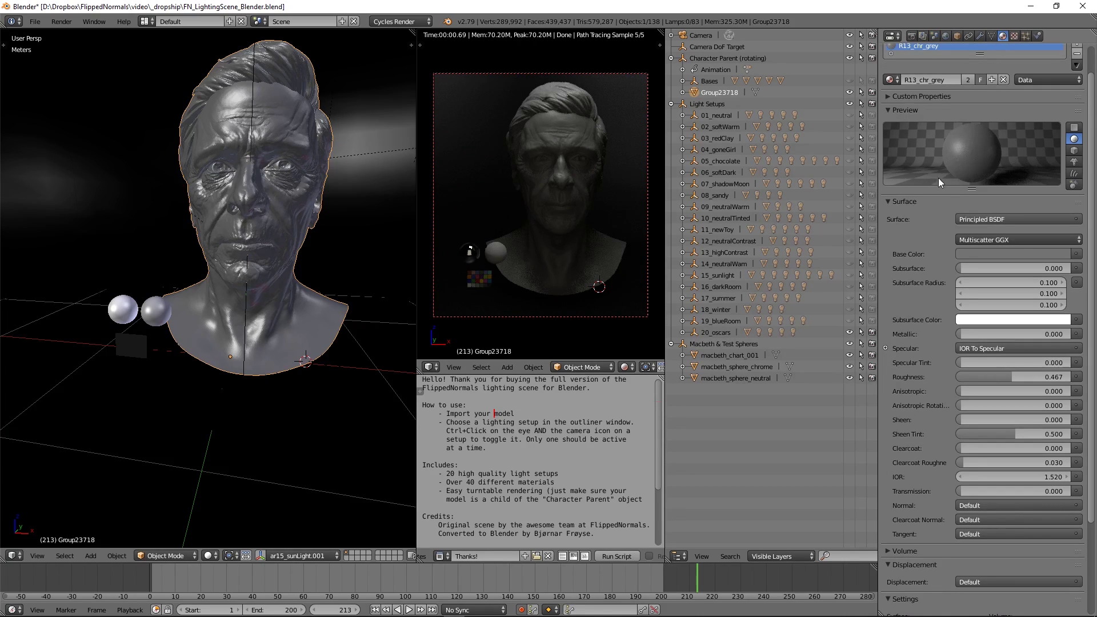
click(891, 79)
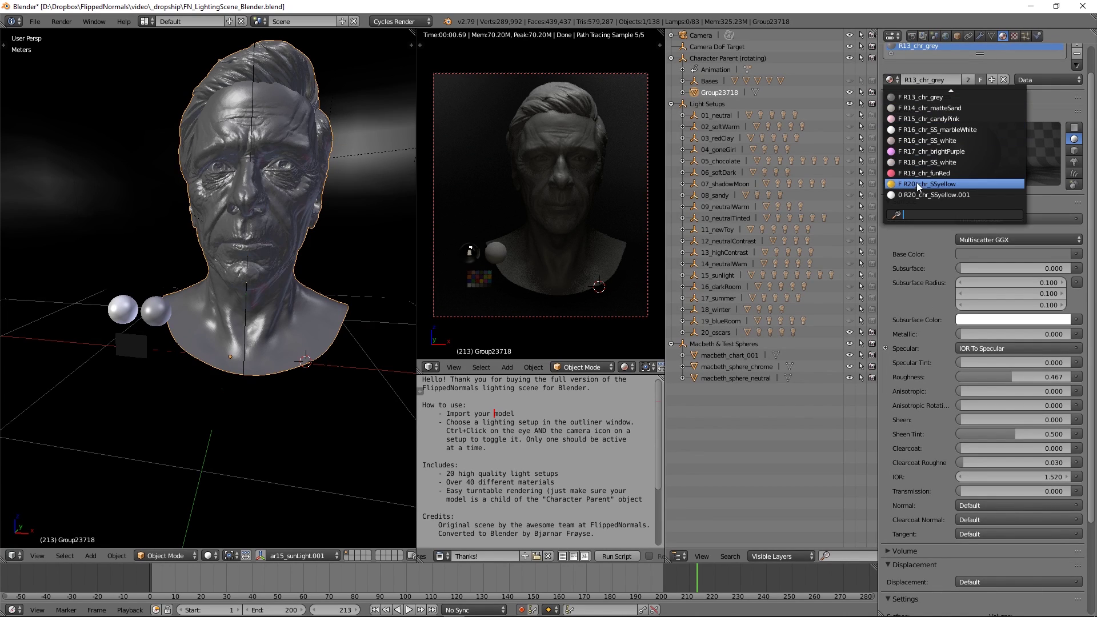
click(881, 187)
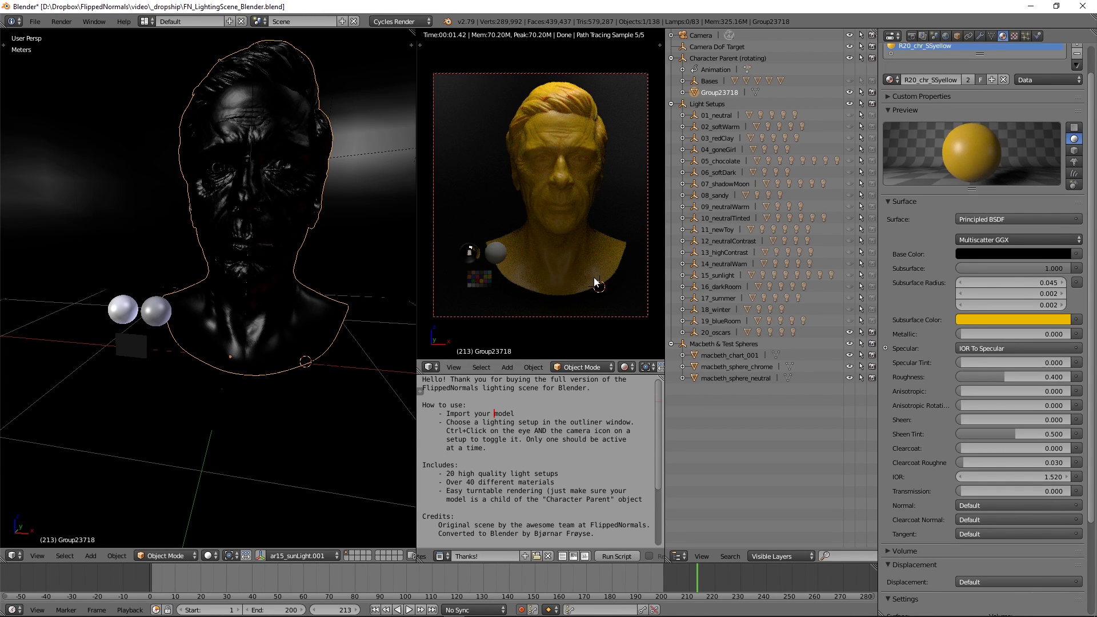
- Light the bust with 04_goneGirl instead of 20_oscars and set its material to R13_chr_grey
click(863, 332)
click(872, 333)
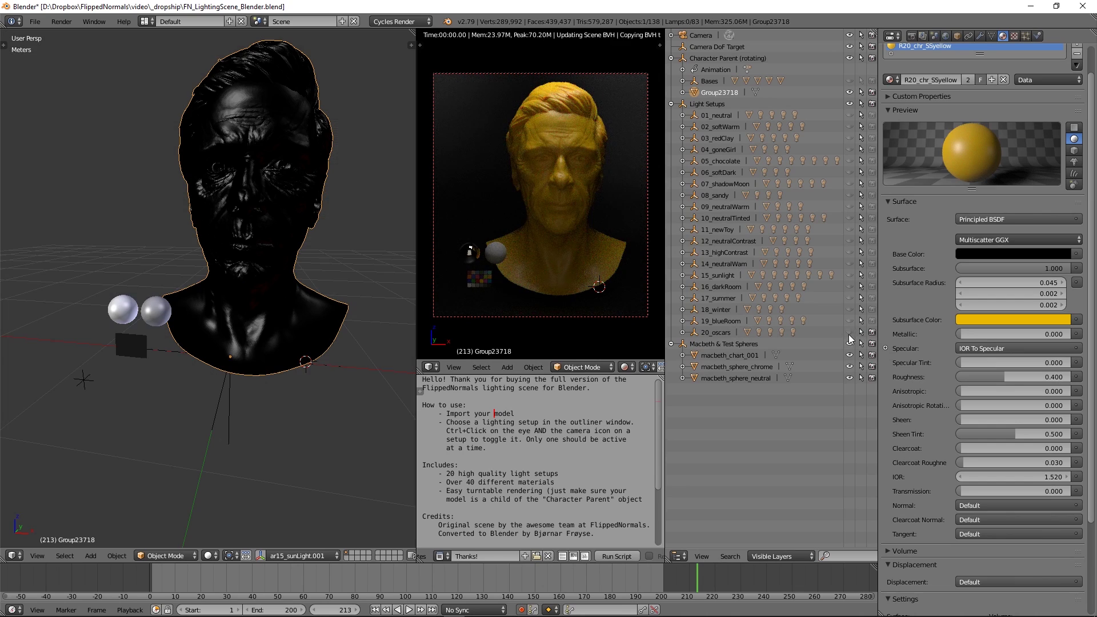
ctrl+click(850, 150)
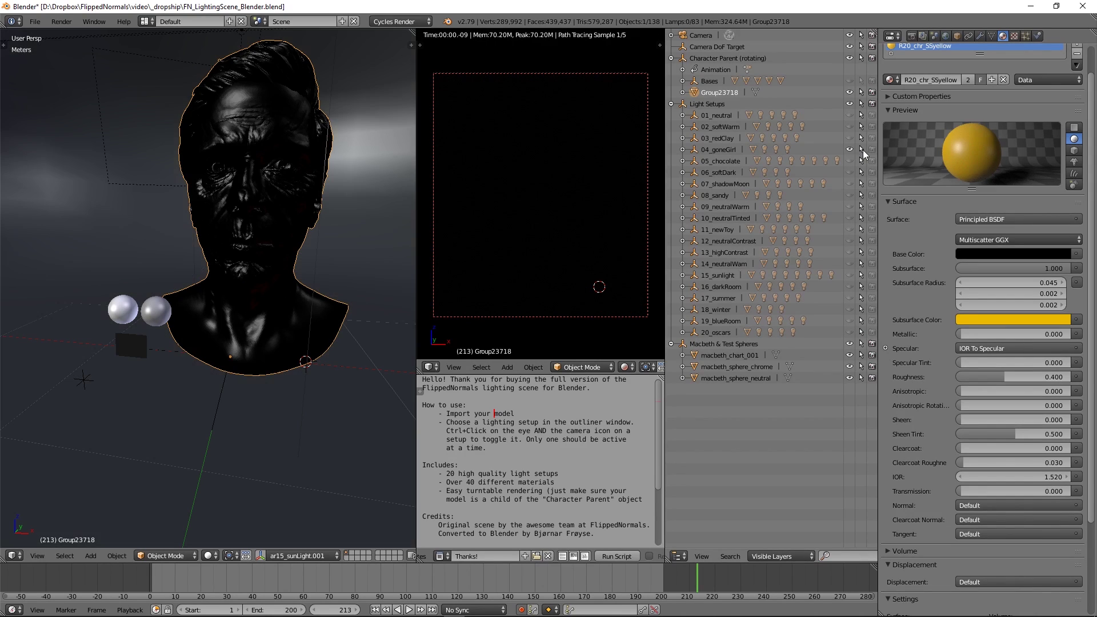
ctrl+click(872, 150)
click(890, 80)
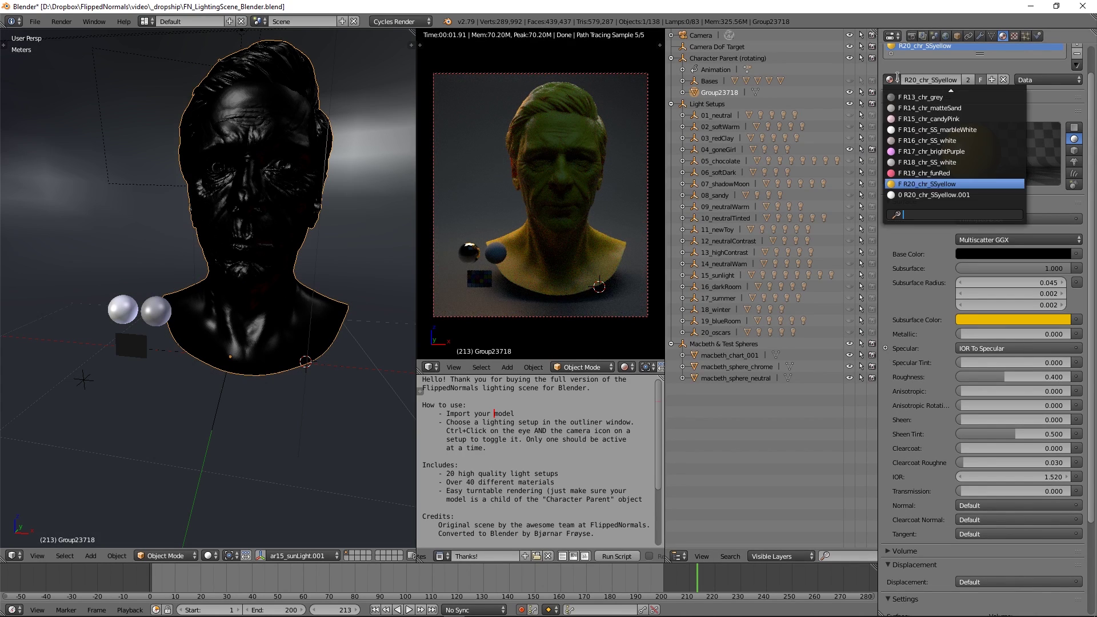
click(913, 98)
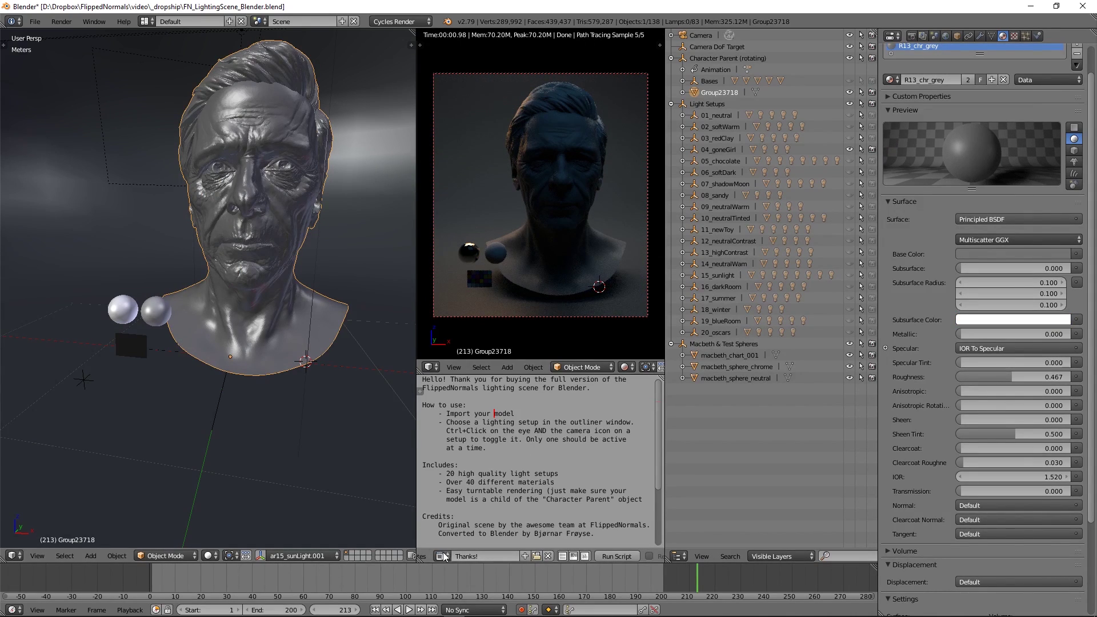
- Set the current frame to 150, then drag the frame back to 38
click(341, 610)
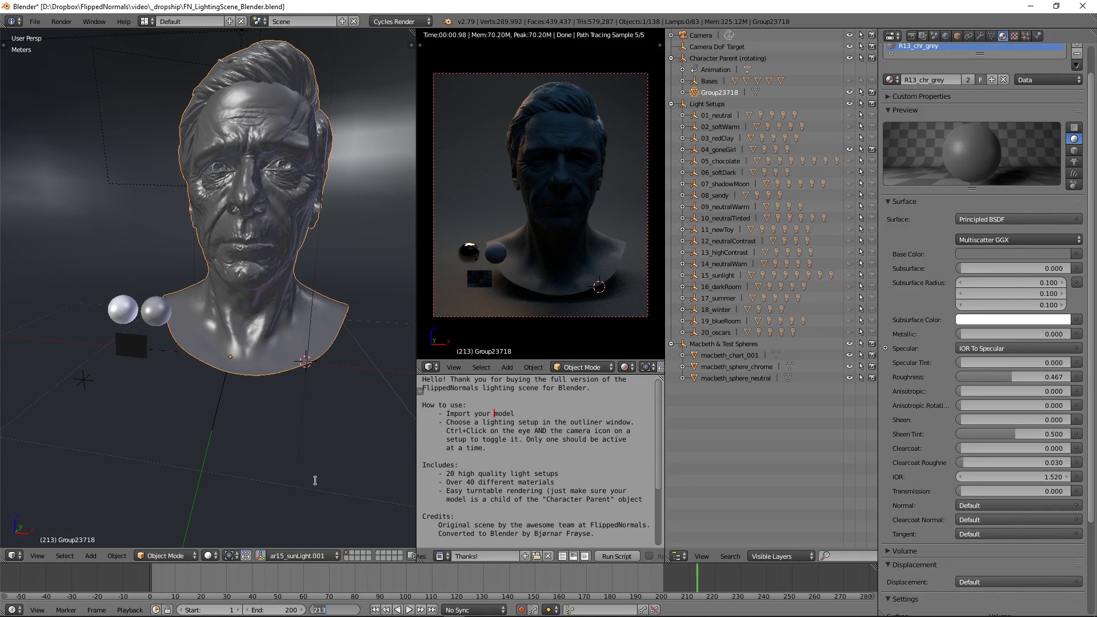
text(150)
key(Return)
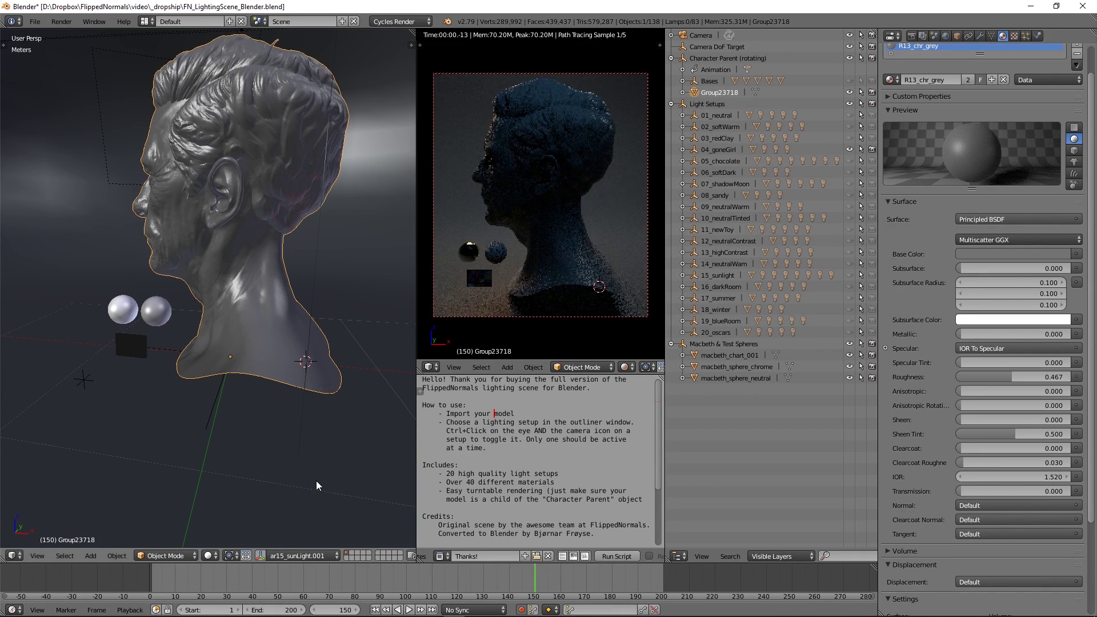
drag(326, 610, 247, 599)
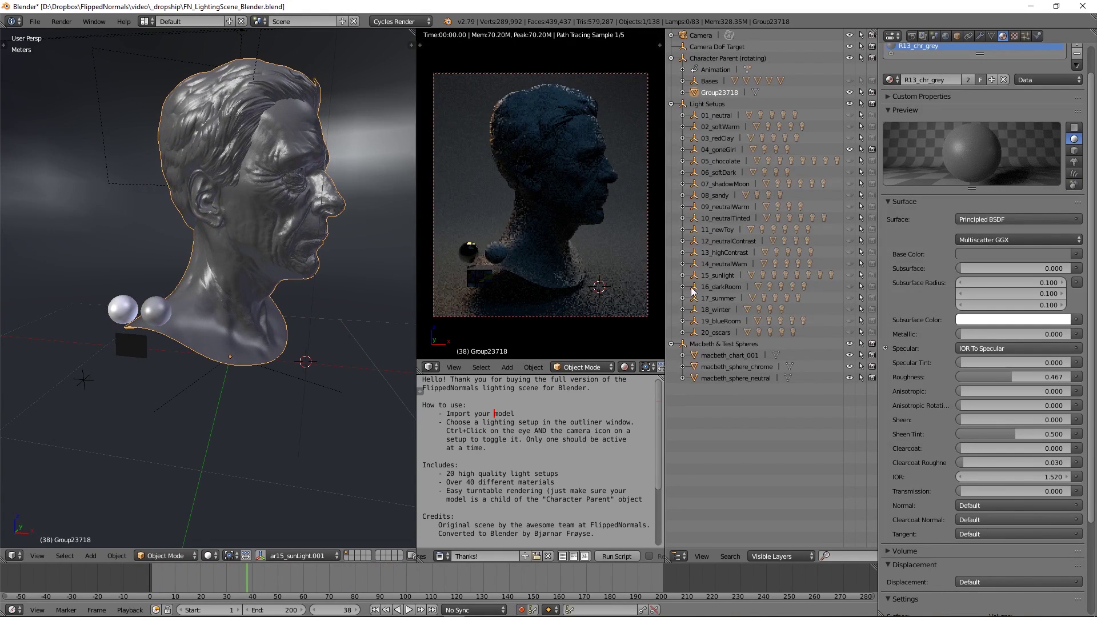
- Choose R15_chr_candyPink from the material browse list for the bust
click(893, 78)
click(904, 127)
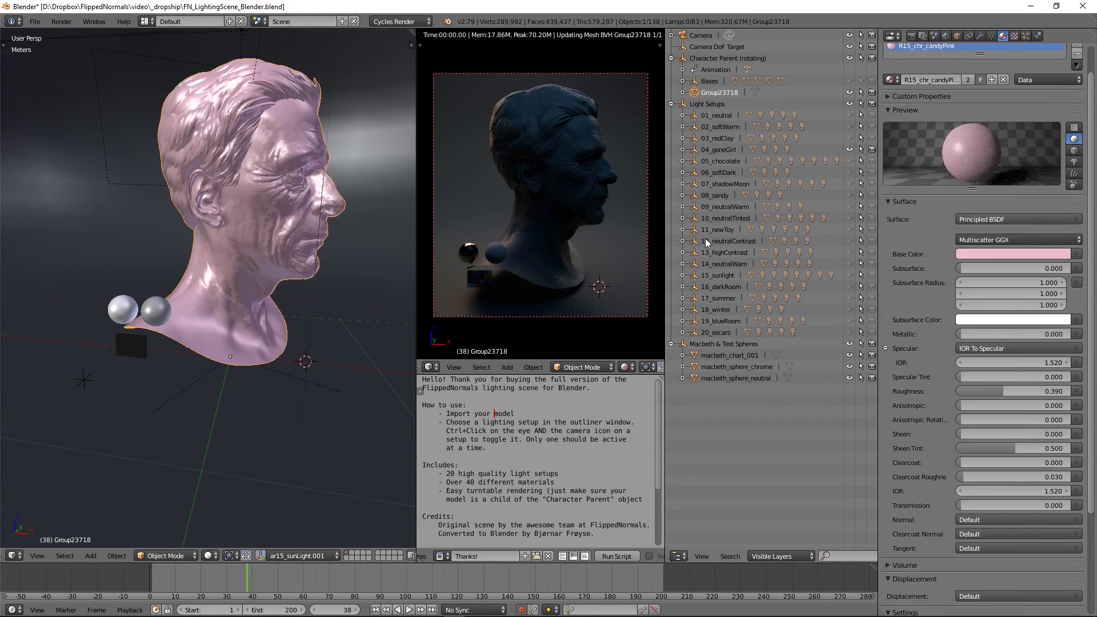